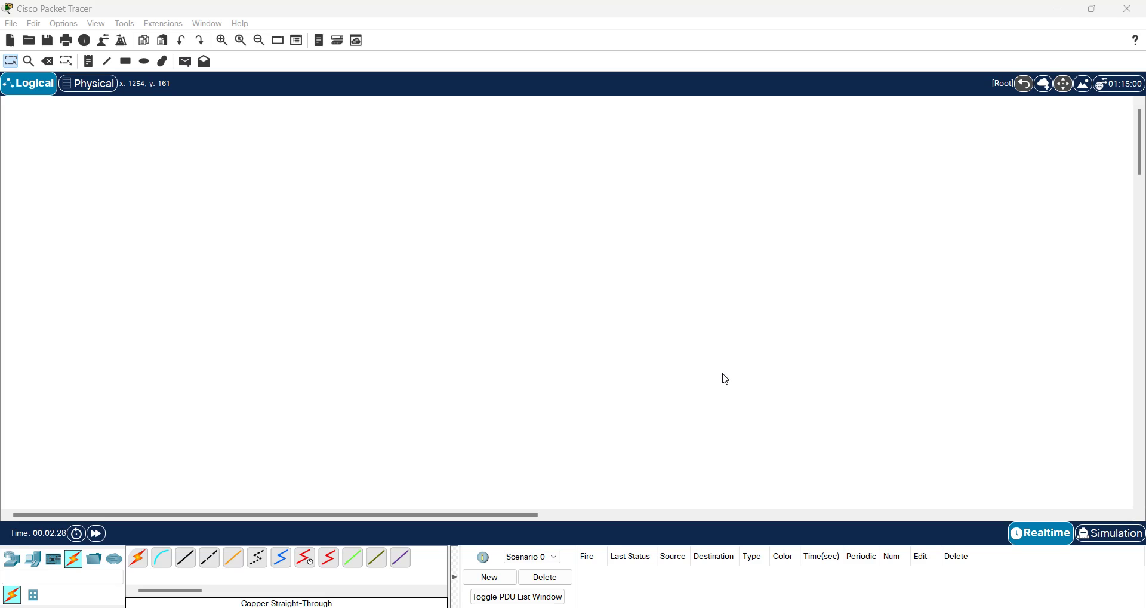
Step: Place a PC and a 2960 switch on the canvas
click(11, 564)
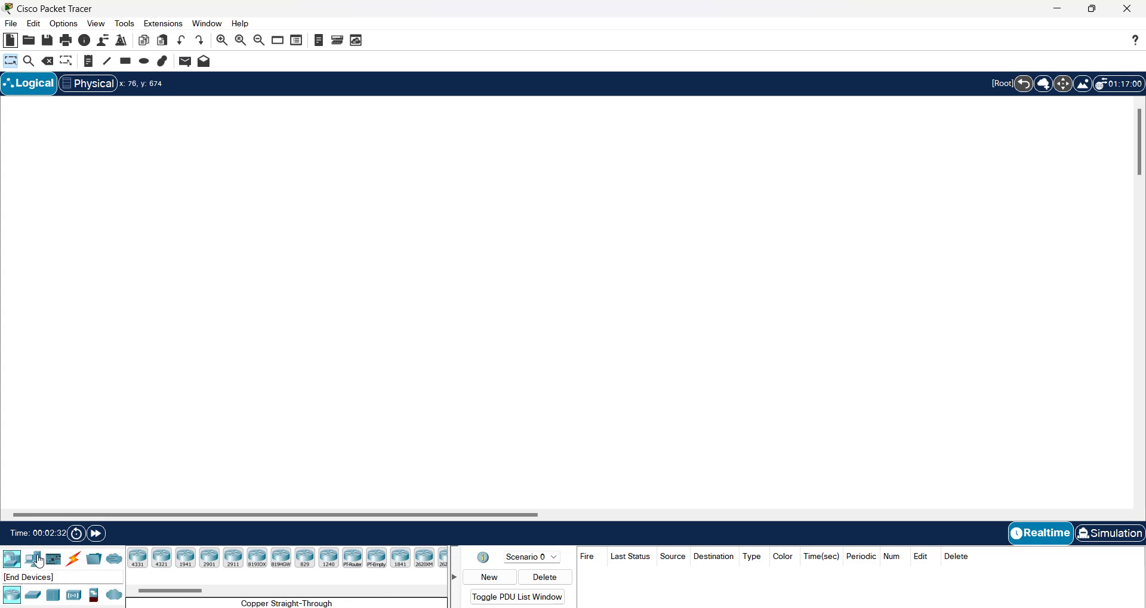
click(37, 561)
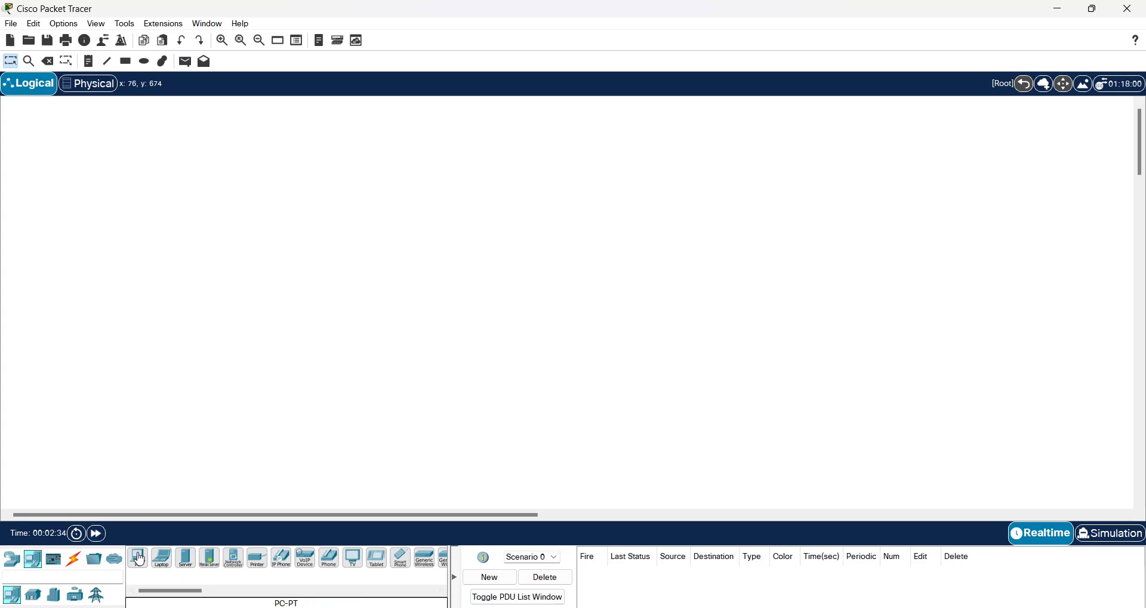
drag(140, 561, 285, 399)
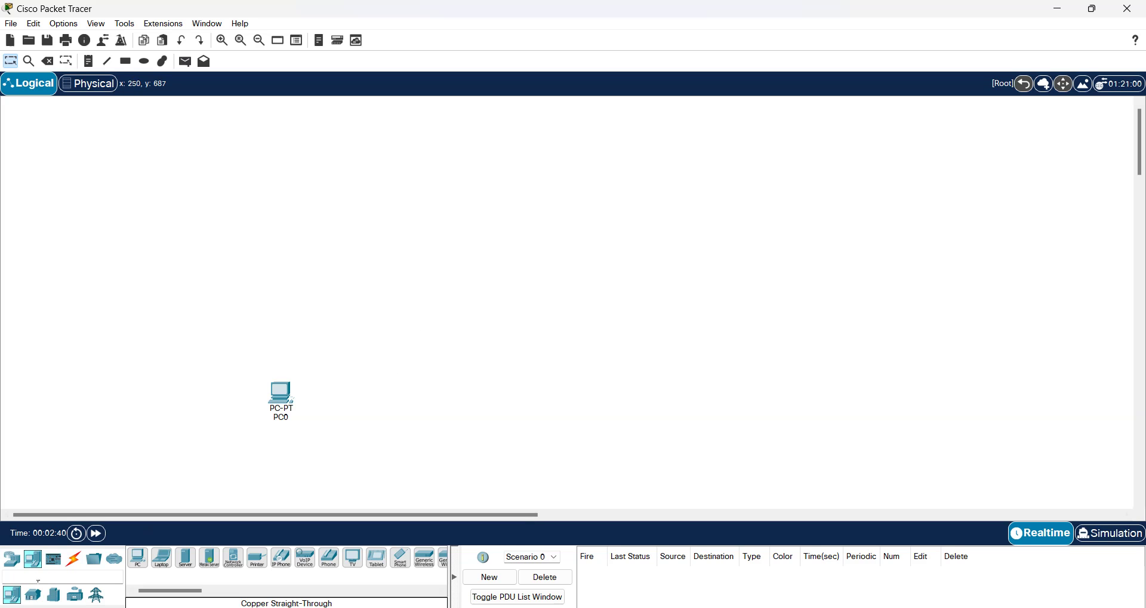
click(11, 561)
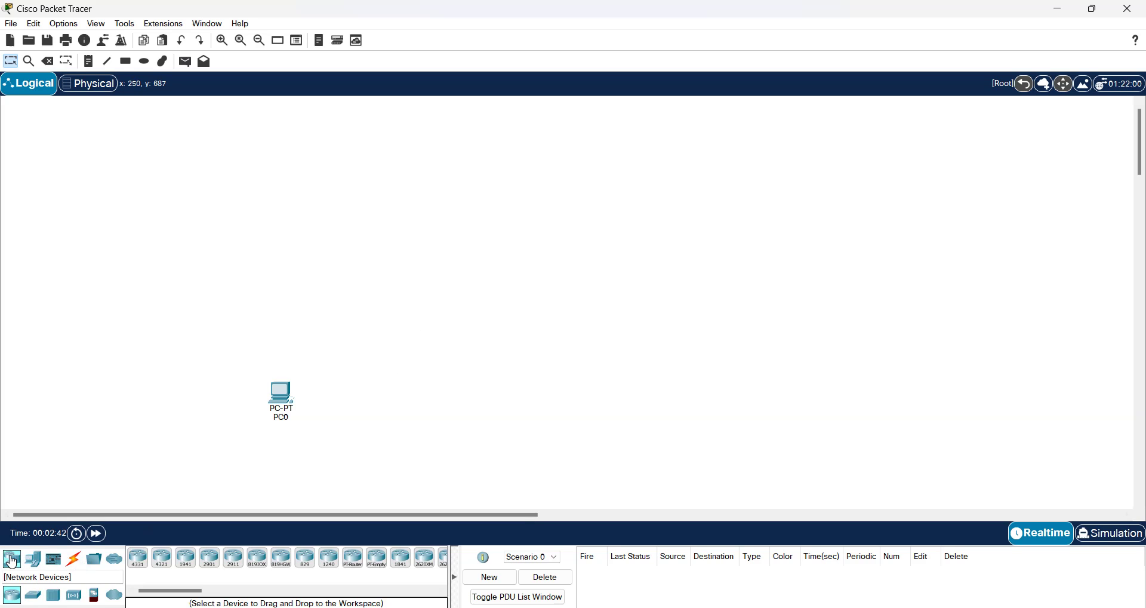
click(33, 595)
click(148, 561)
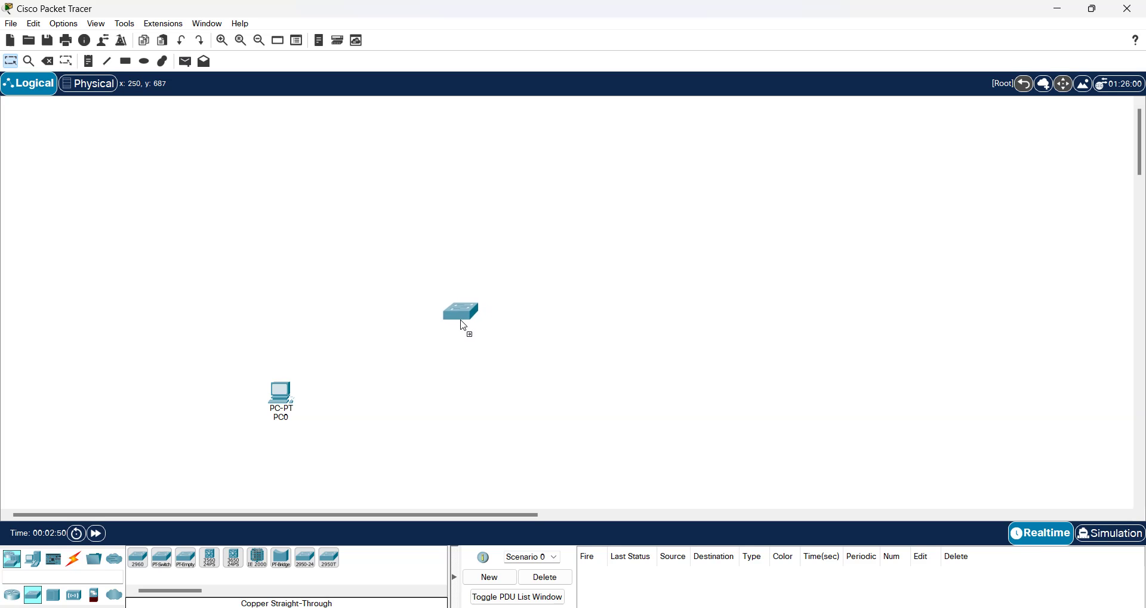
click(456, 317)
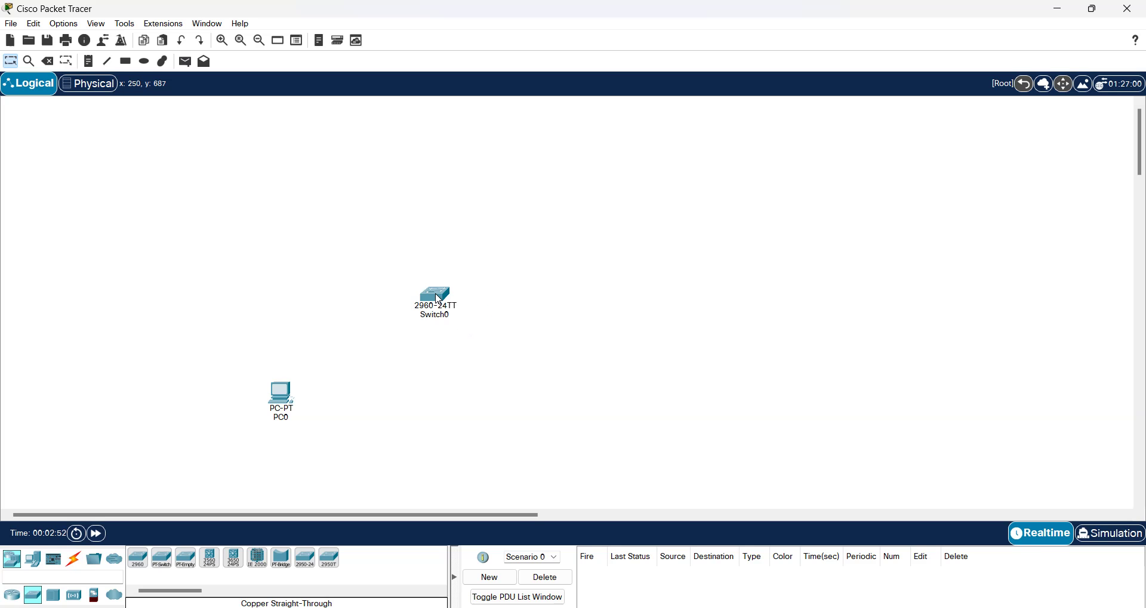
Step: Add a WLC-3504 controller, level it with Switch0, and set PC0 slightly lower
click(26, 566)
click(74, 597)
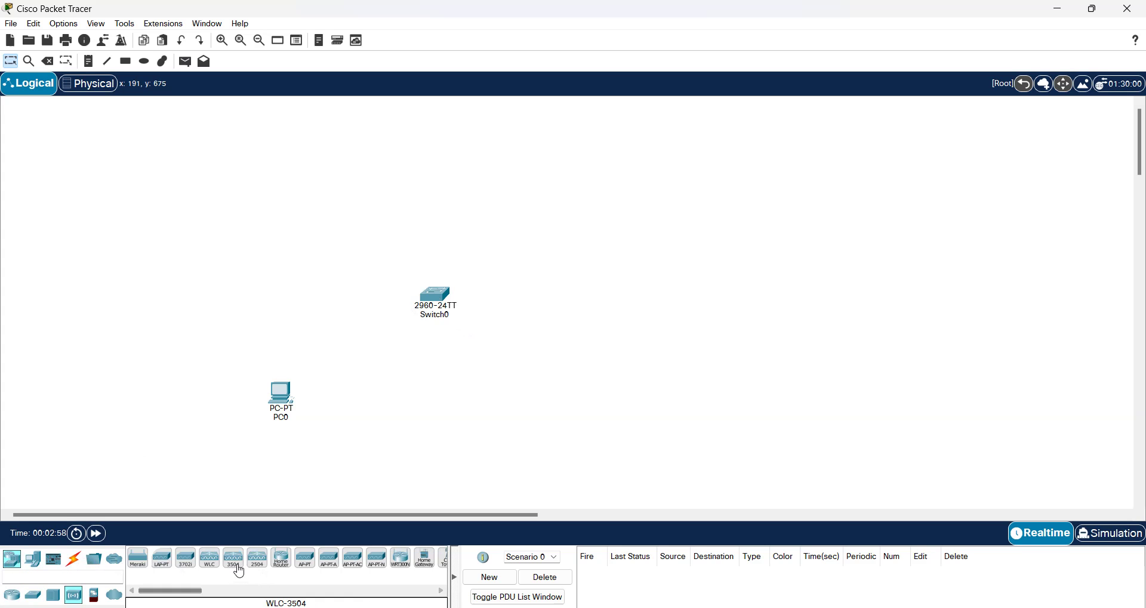
drag(237, 564, 516, 322)
drag(436, 295, 290, 295)
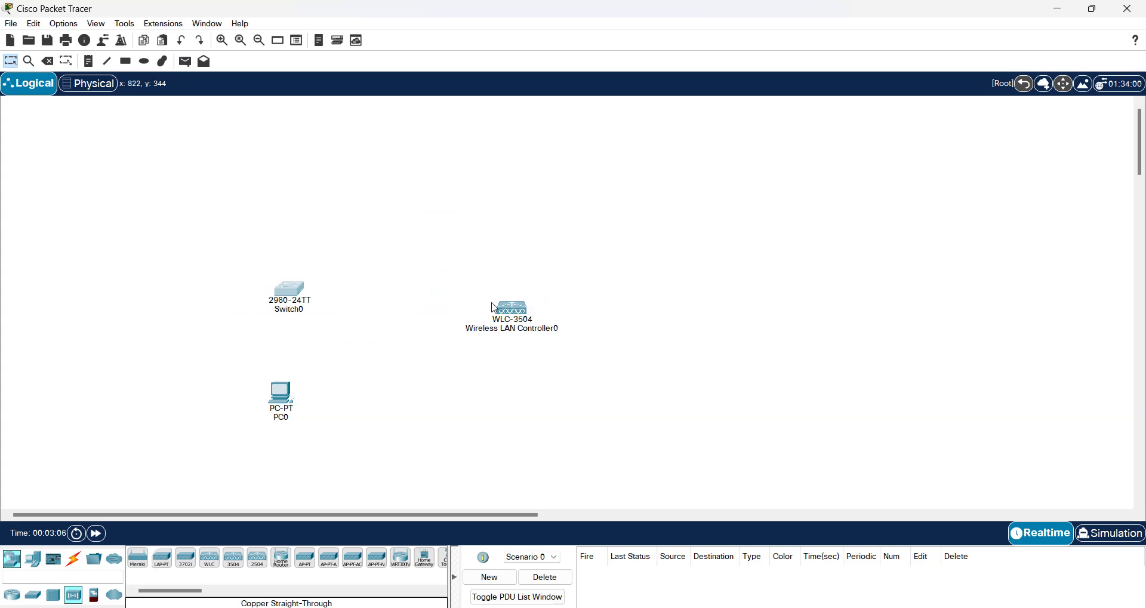
drag(515, 306, 449, 282)
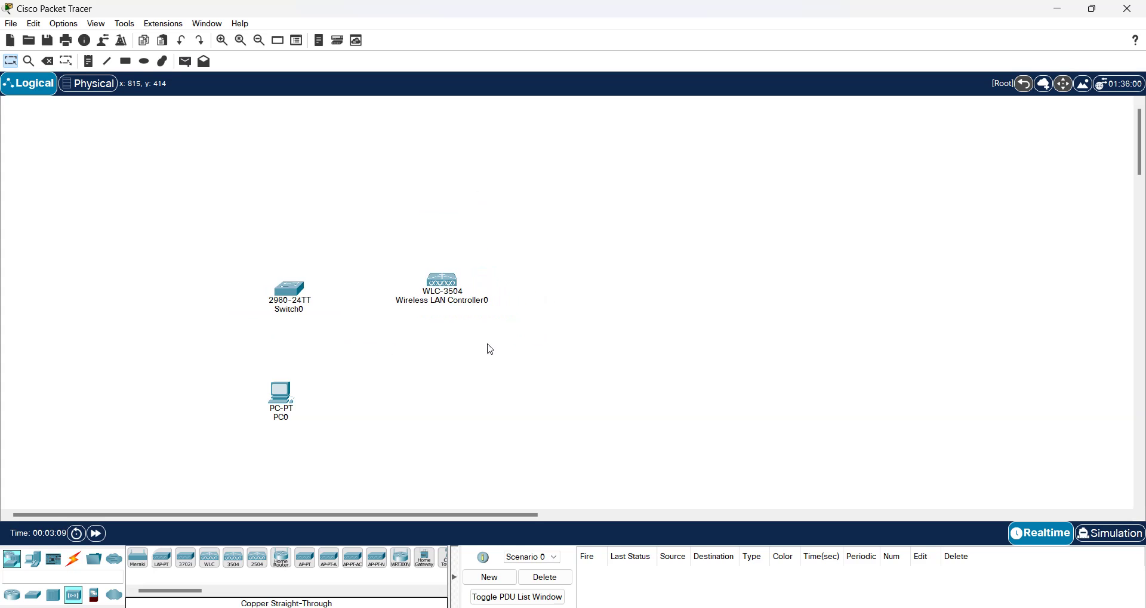
drag(285, 391, 286, 414)
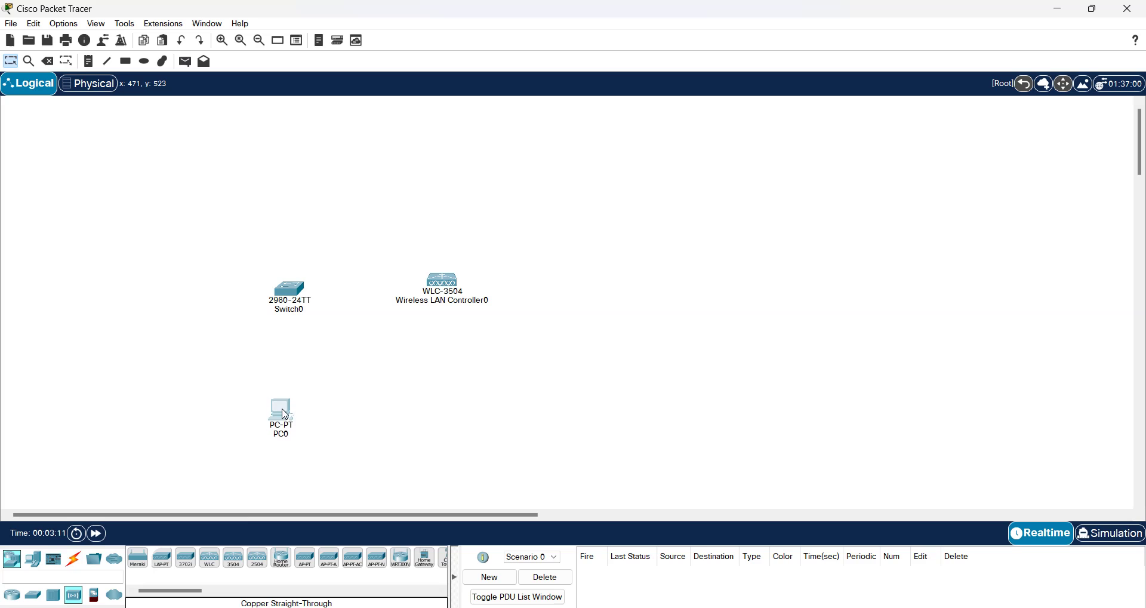
Step: Cable PC0 to Switch0 and Switch0 to the WLC-3504 using automatic connection type
click(75, 562)
click(138, 558)
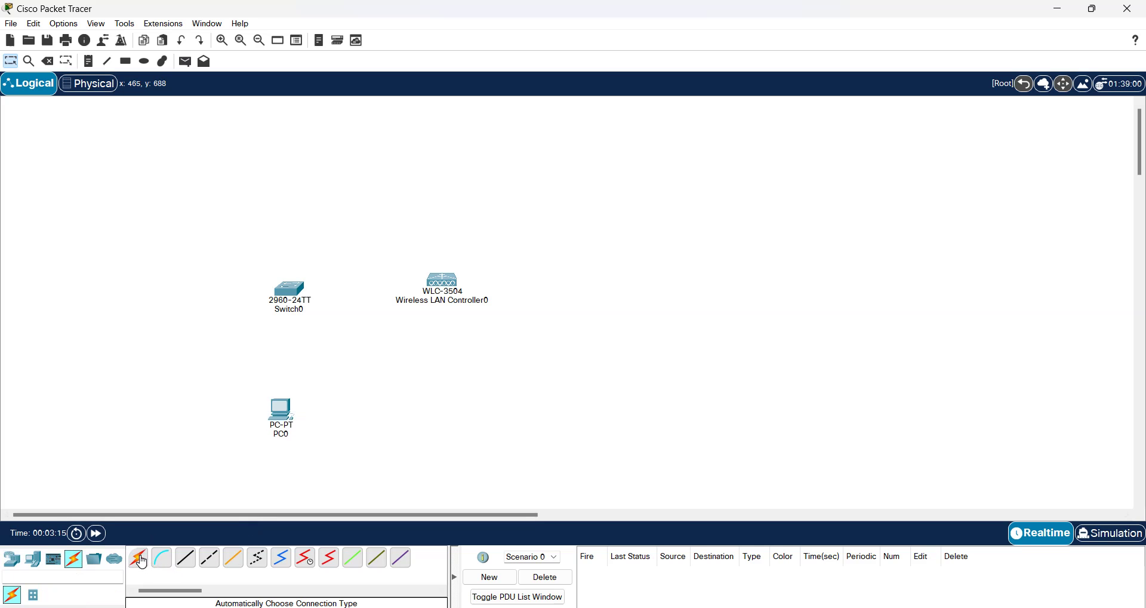
click(286, 420)
click(290, 294)
click(137, 559)
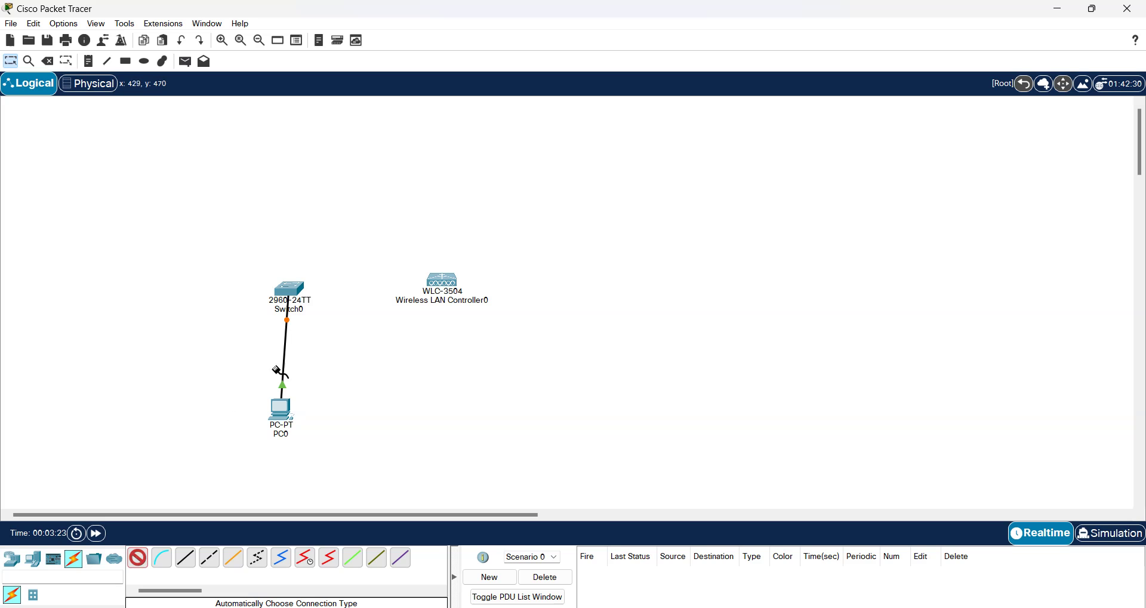
click(298, 296)
click(442, 281)
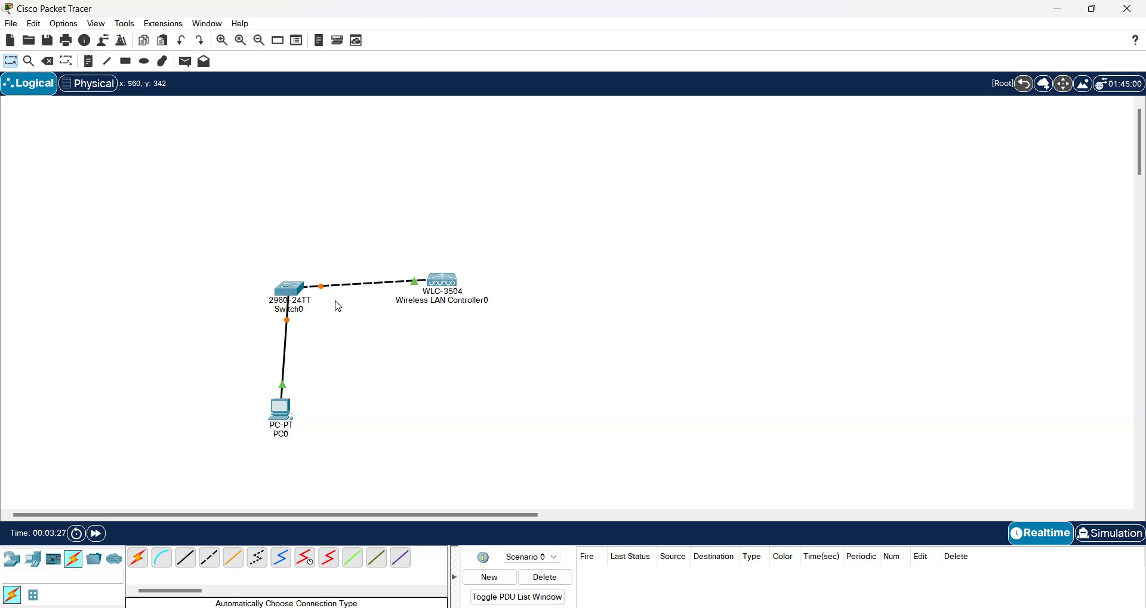
Step: Realign Switch0 and the controller, zoom in, and open the WLC's configuration window
drag(290, 294, 278, 280)
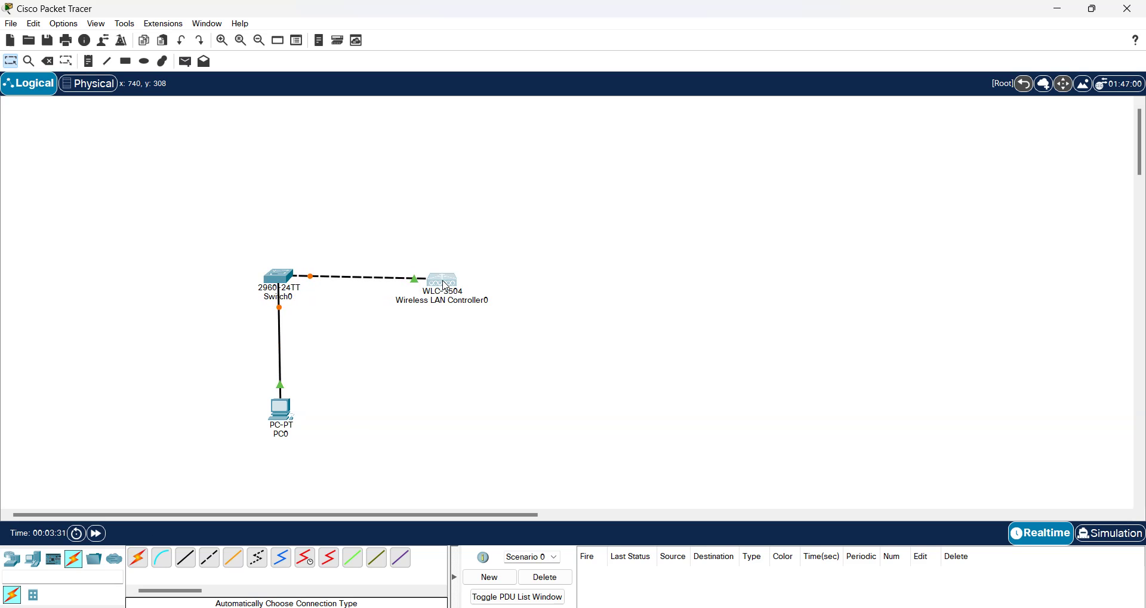
drag(445, 287, 447, 283)
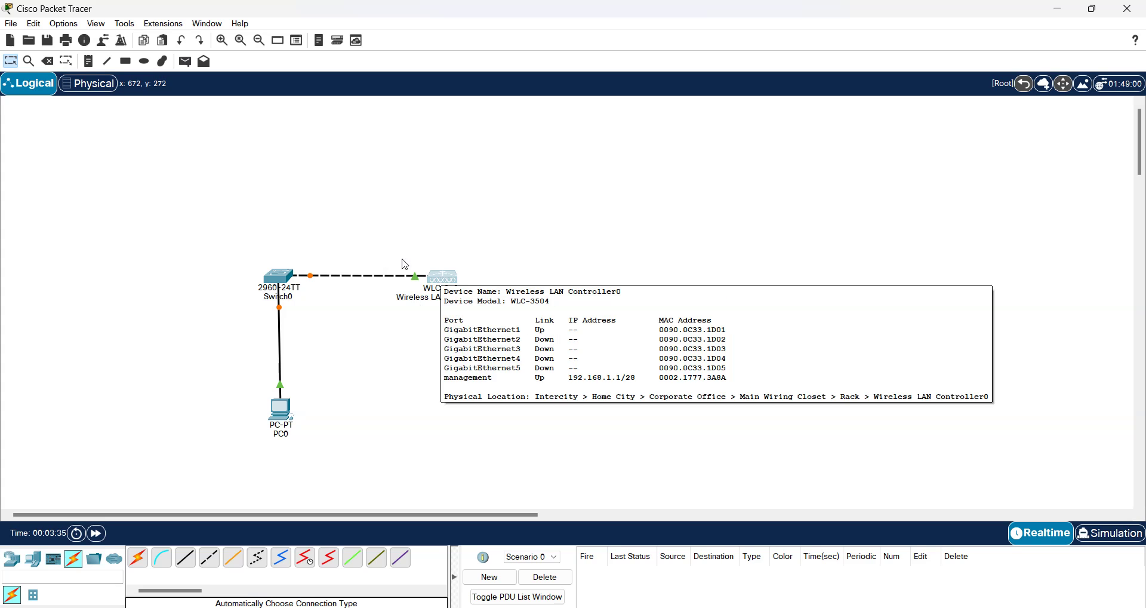
click(222, 41)
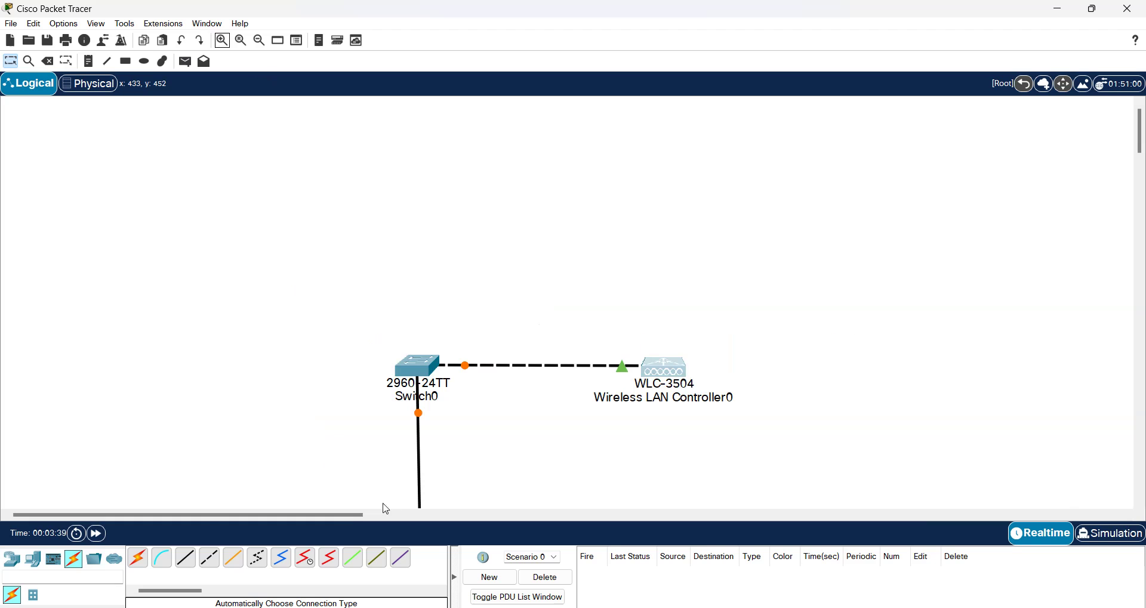
drag(340, 514, 410, 531)
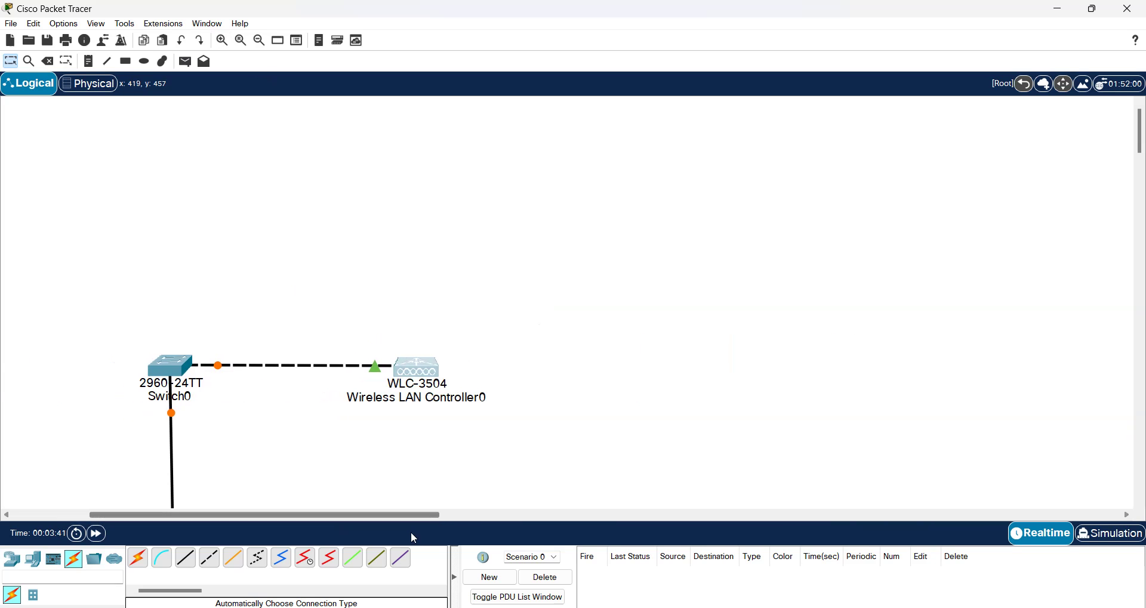
mouse_move(1141, 133)
mouse_down()
mouse_move(1144, 179)
mouse_move(1144, 152)
mouse_up()
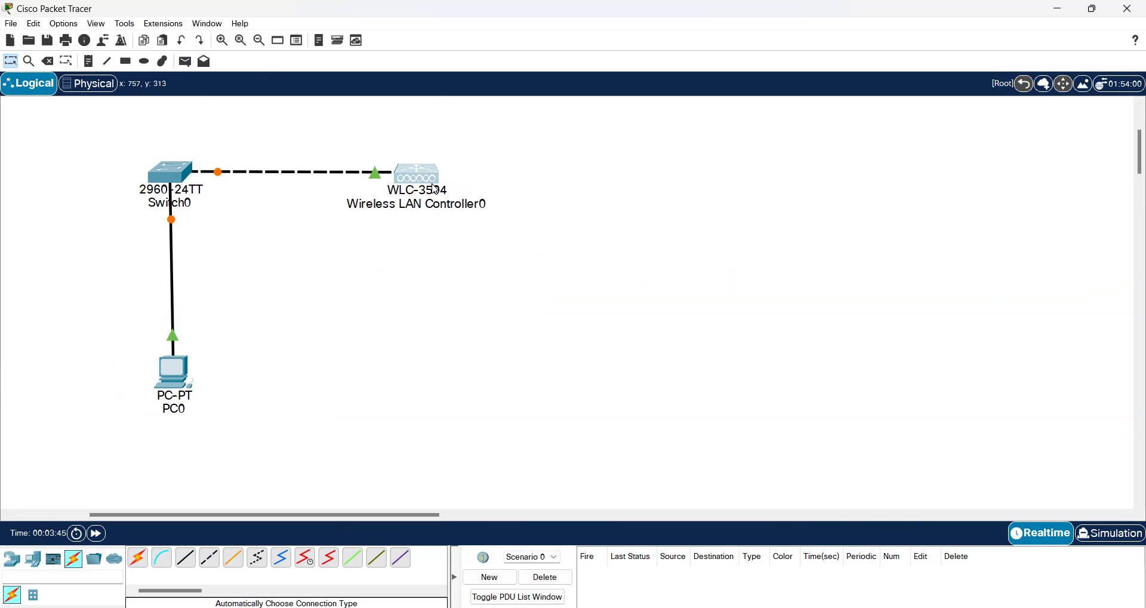
click(416, 174)
drag(465, 102, 677, 103)
Step: Set the controller's management IP to 10.0.0.5 with subnet mask 255.0.0.0
click(646, 122)
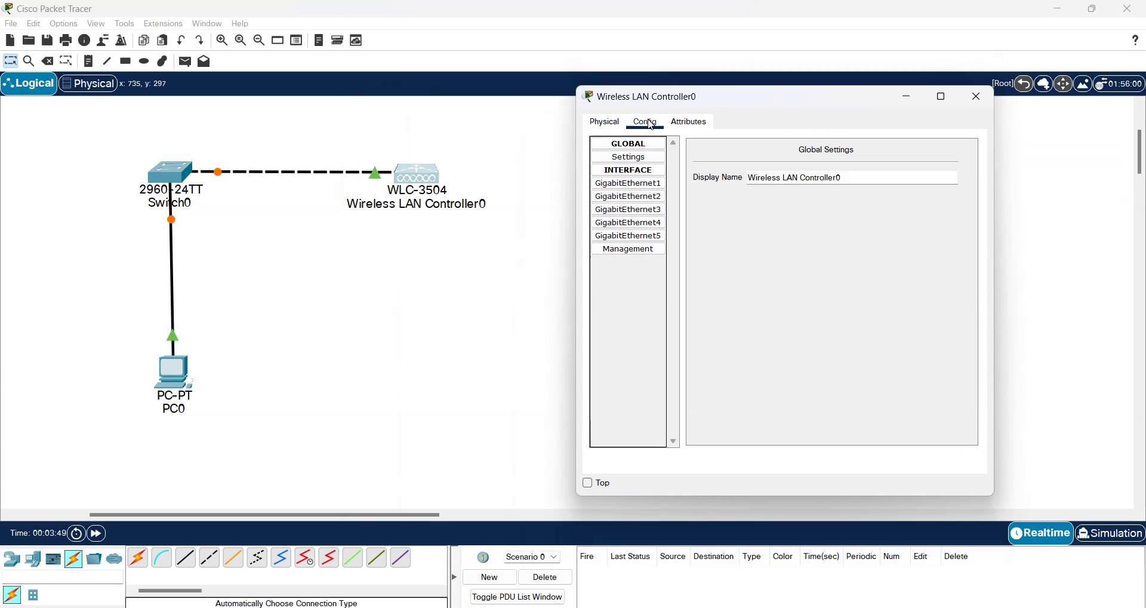
click(633, 251)
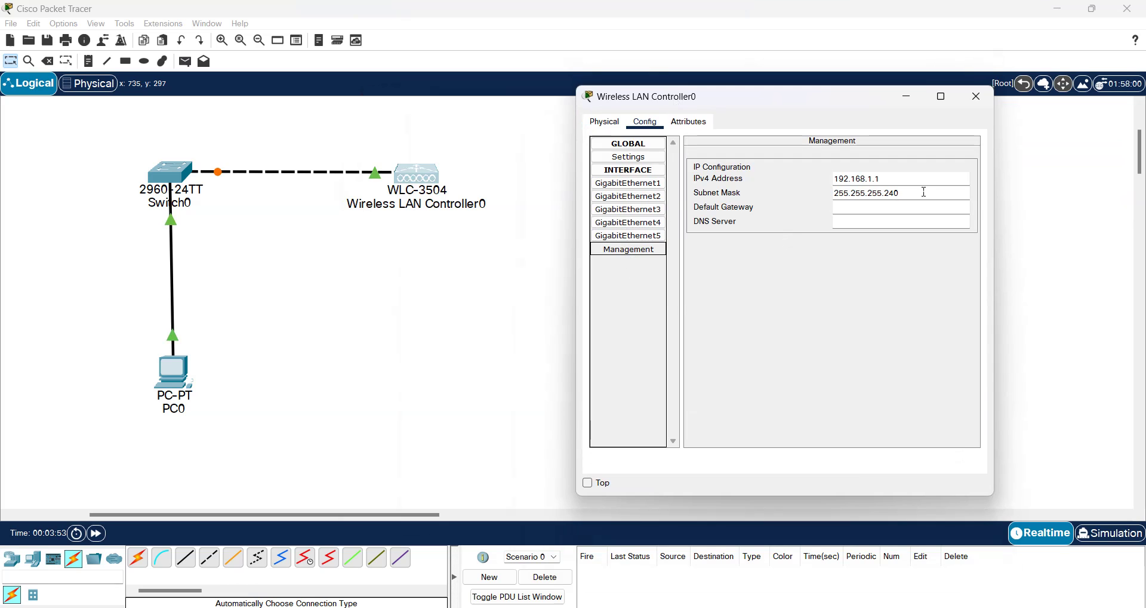
drag(905, 180, 815, 188)
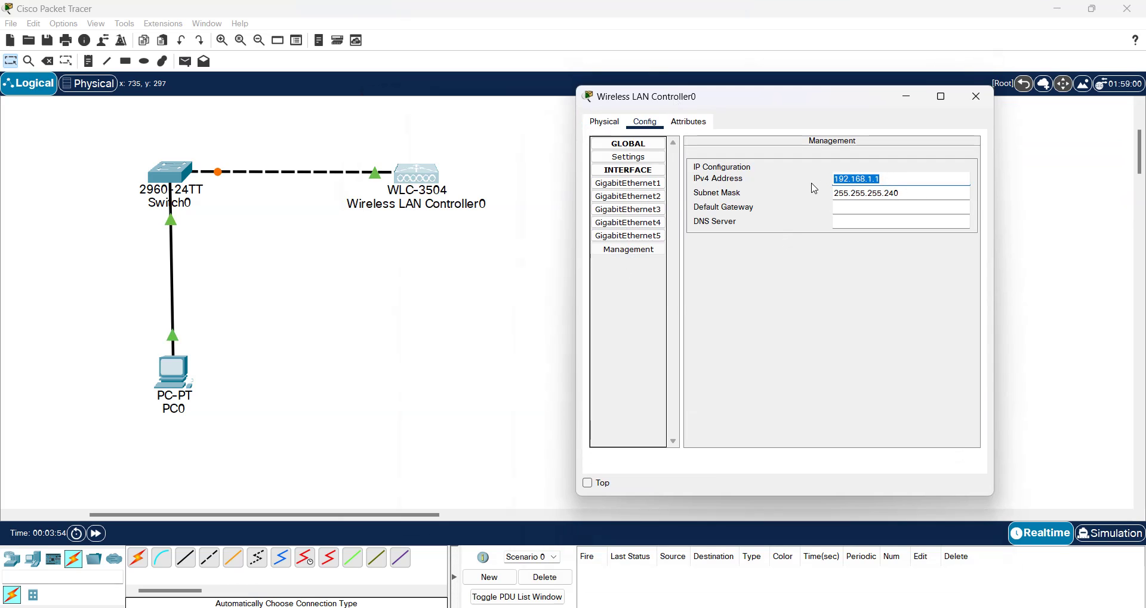
text(10.0.0.5)
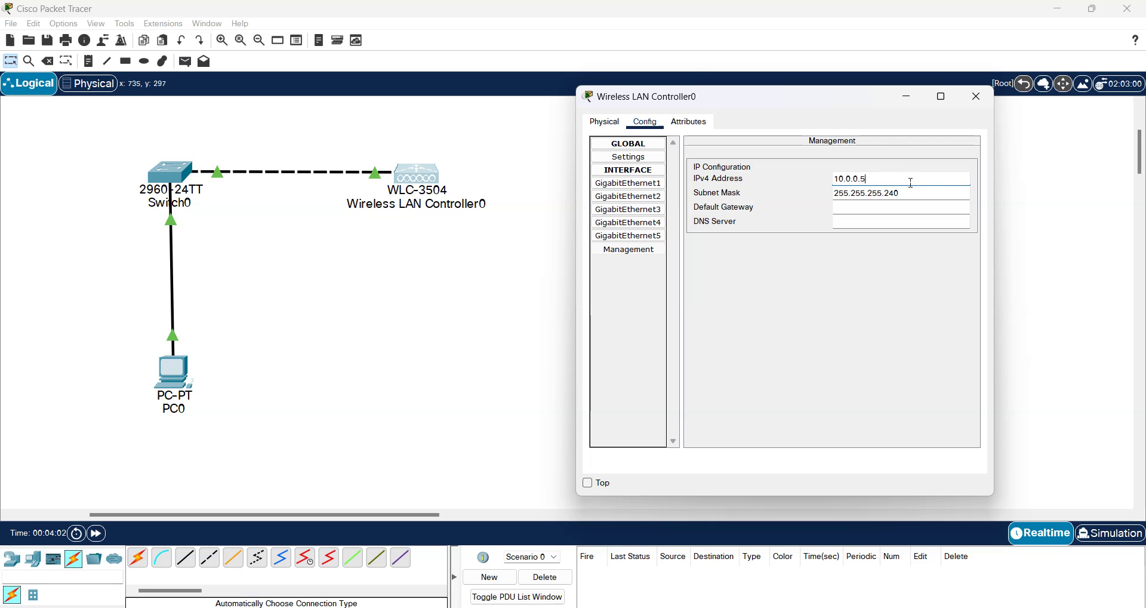
key(Tab)
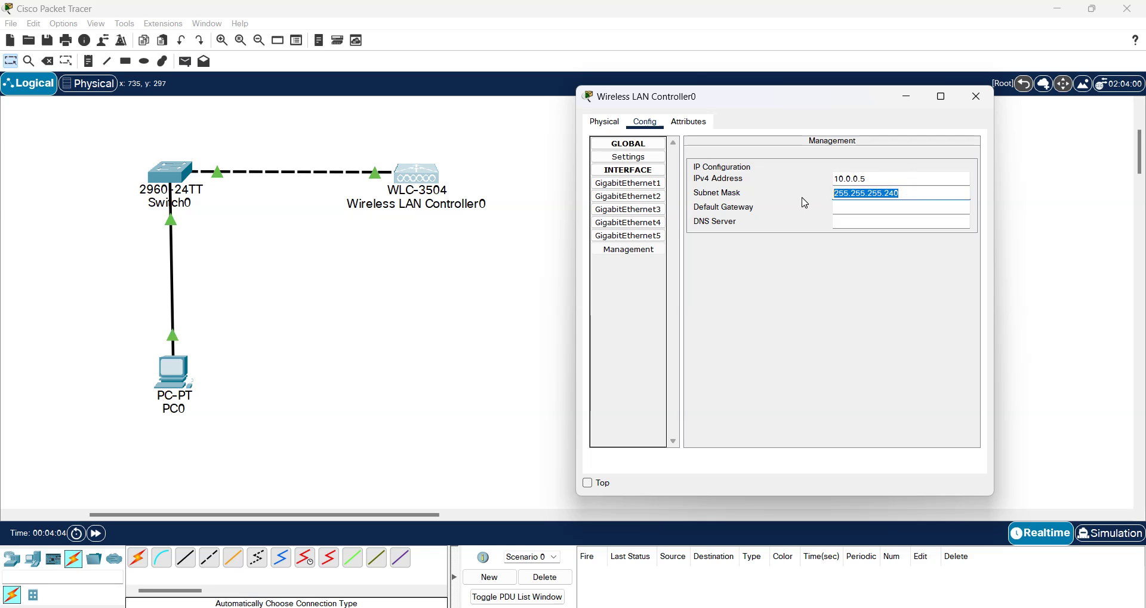
text(255.0.0.0)
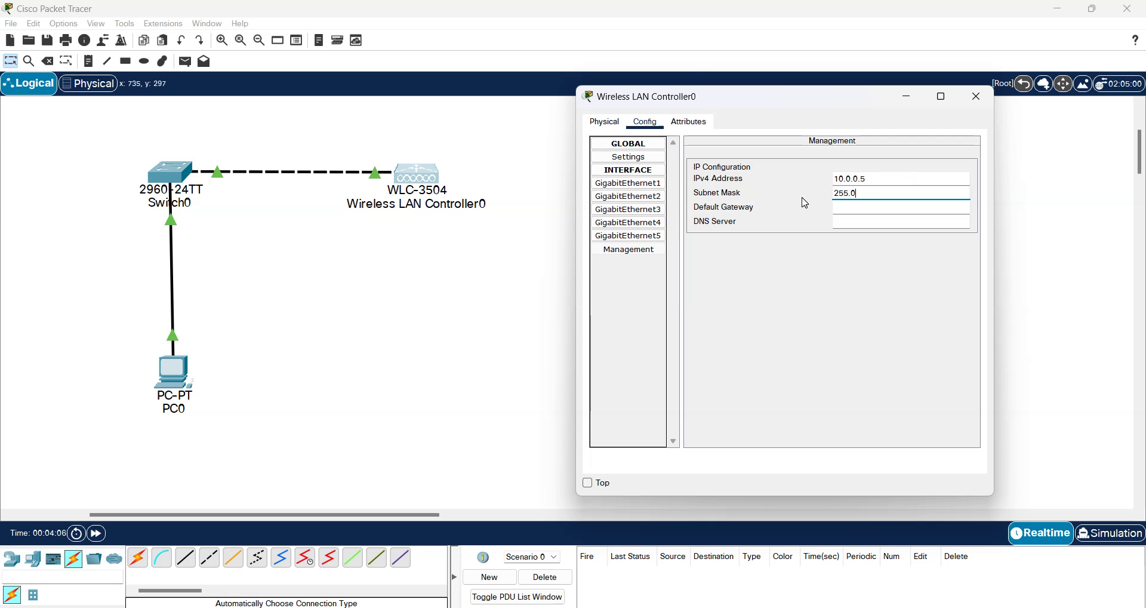
Step: Enter gateway 10.0.0.1 and DNS 10.0.0.2, recheck the settings, and close the window
click(865, 212)
text(10.0.0.1)
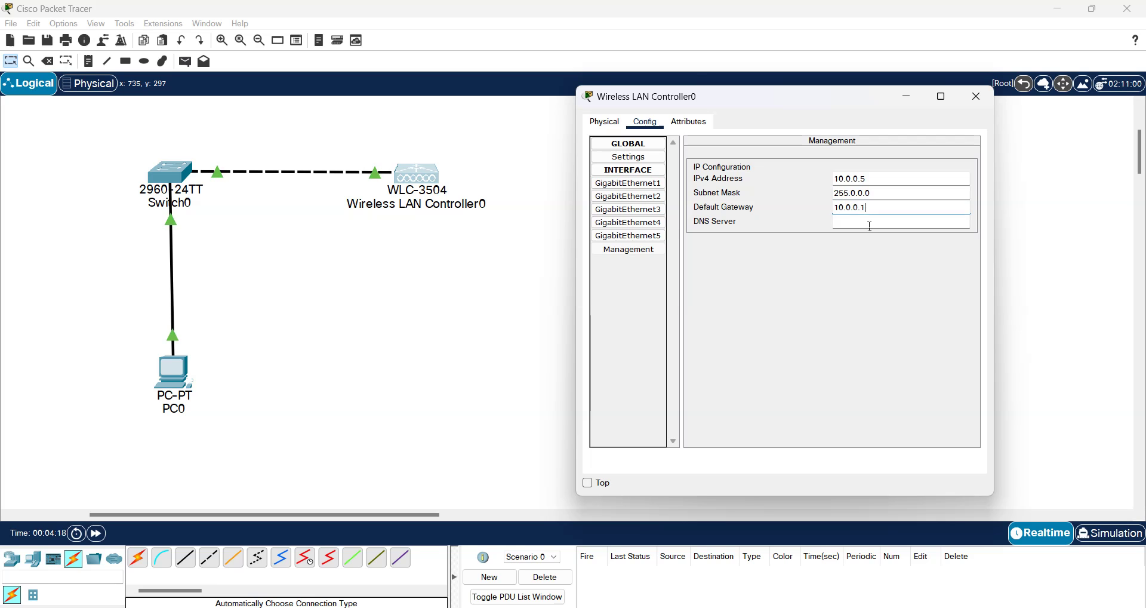
click(863, 225)
text(10.0.0.2)
click(636, 162)
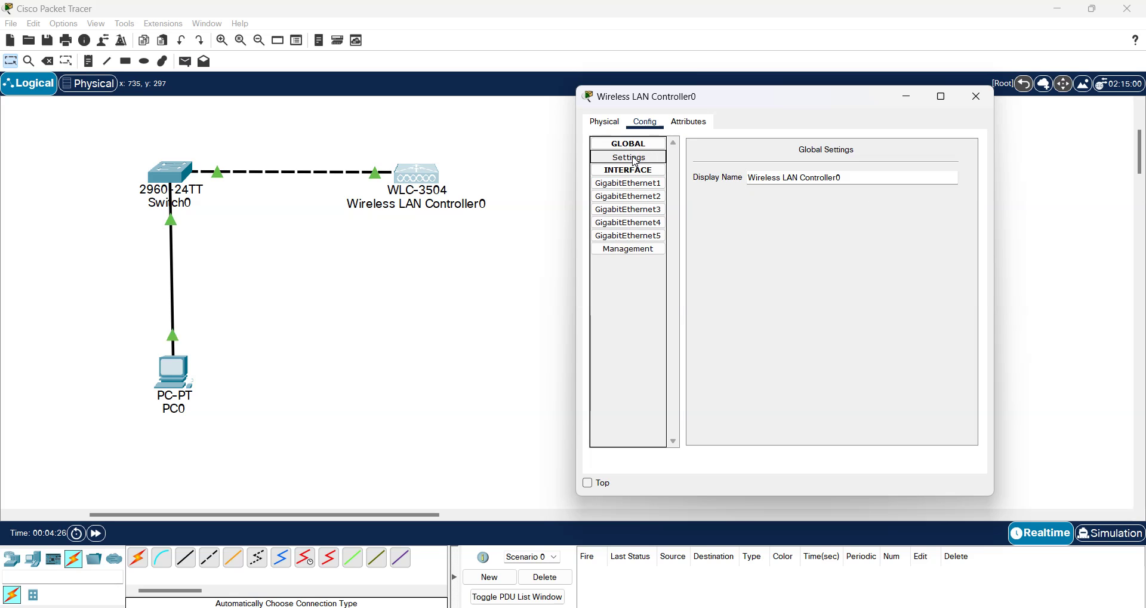
click(627, 250)
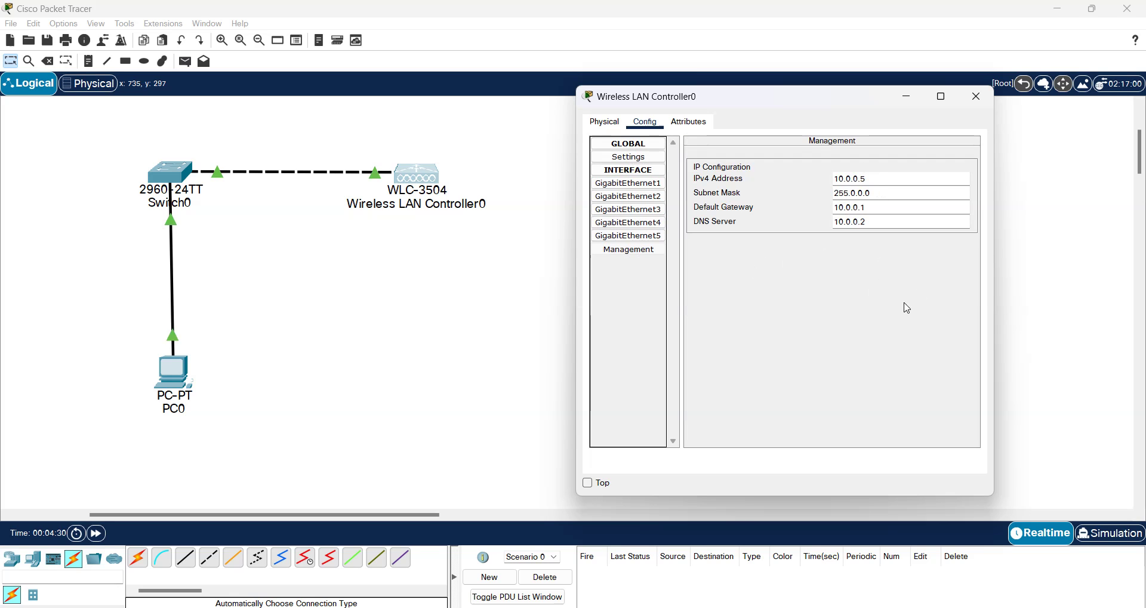
click(977, 96)
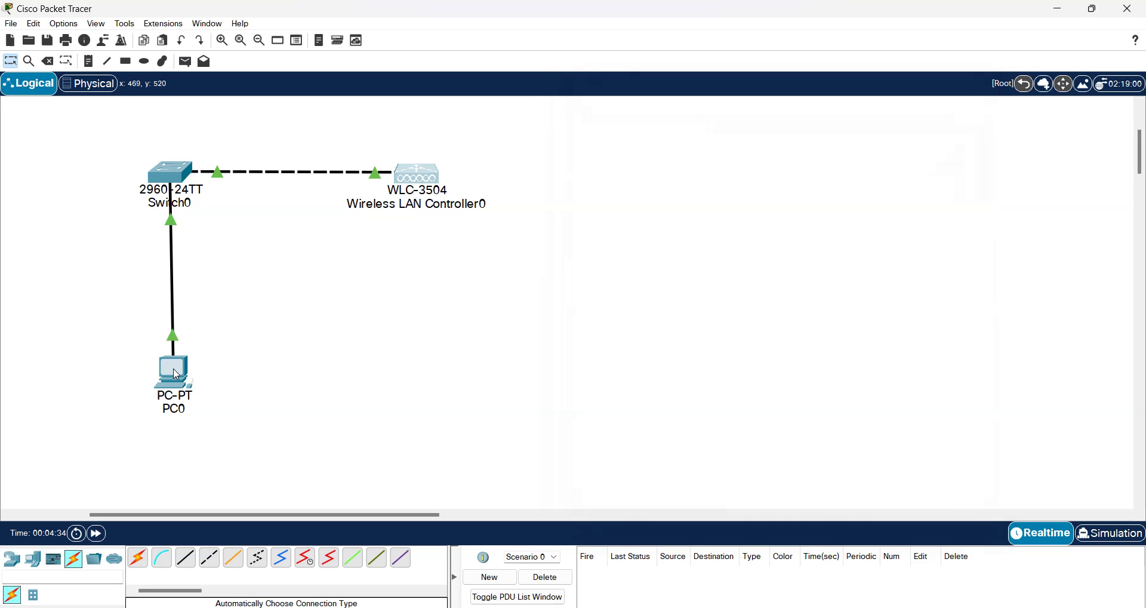
Step: Give PC0's FastEthernet0 the static IP 10.0.0.6 with mask 255.0.0.0
click(175, 373)
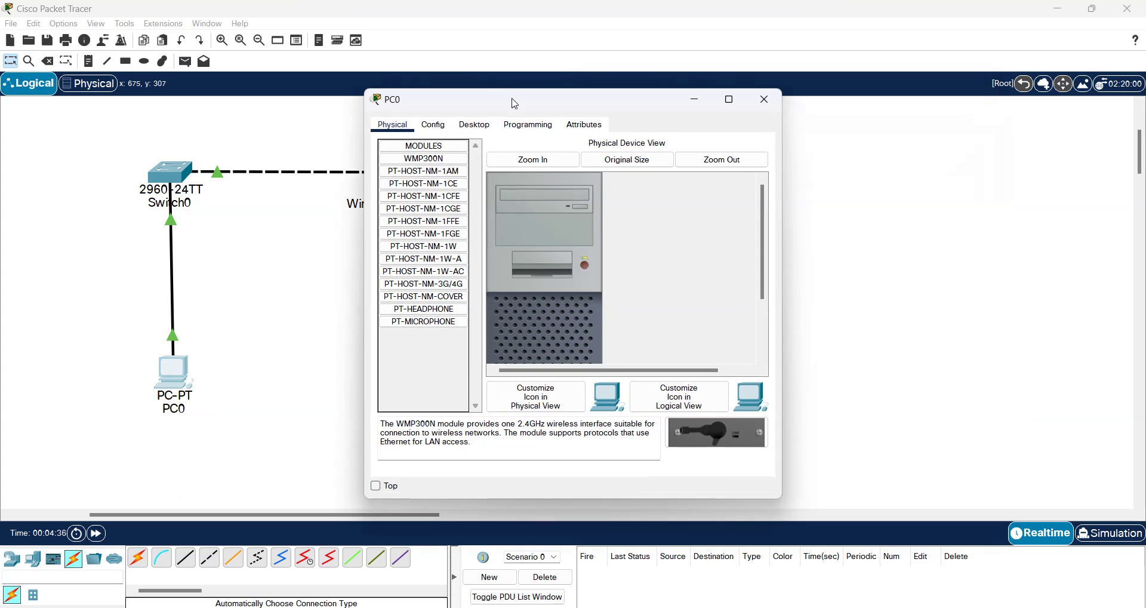
drag(616, 109, 840, 108)
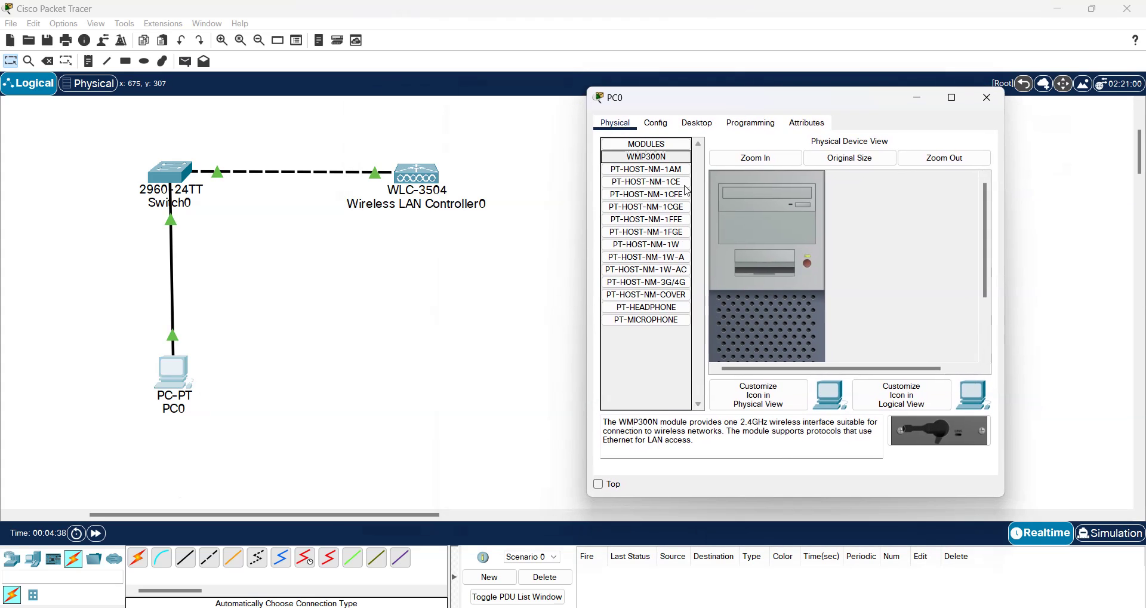
click(656, 124)
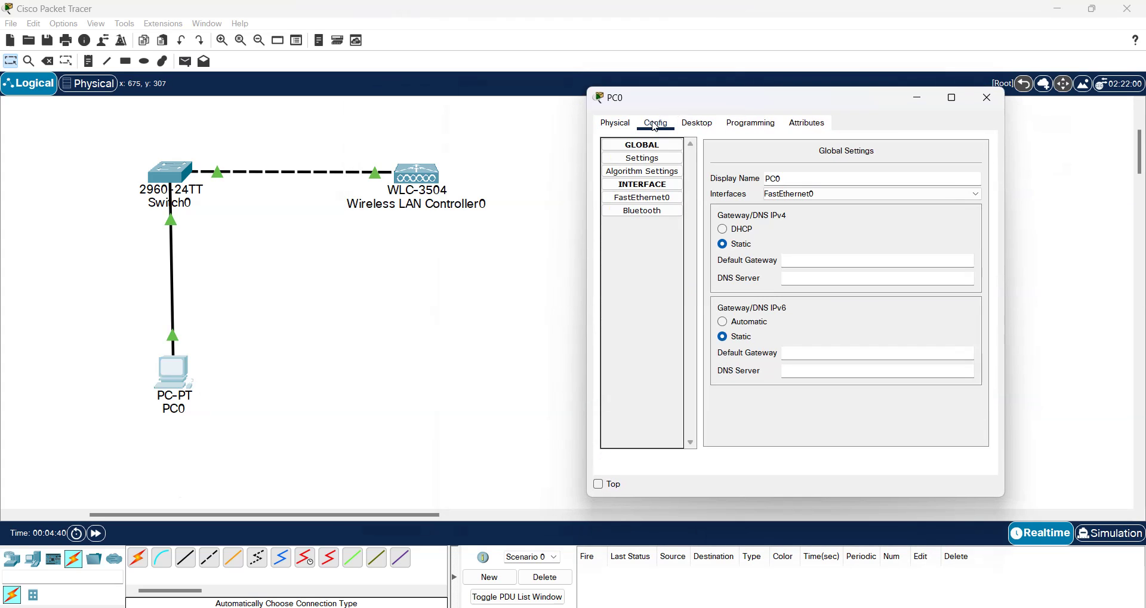
click(642, 197)
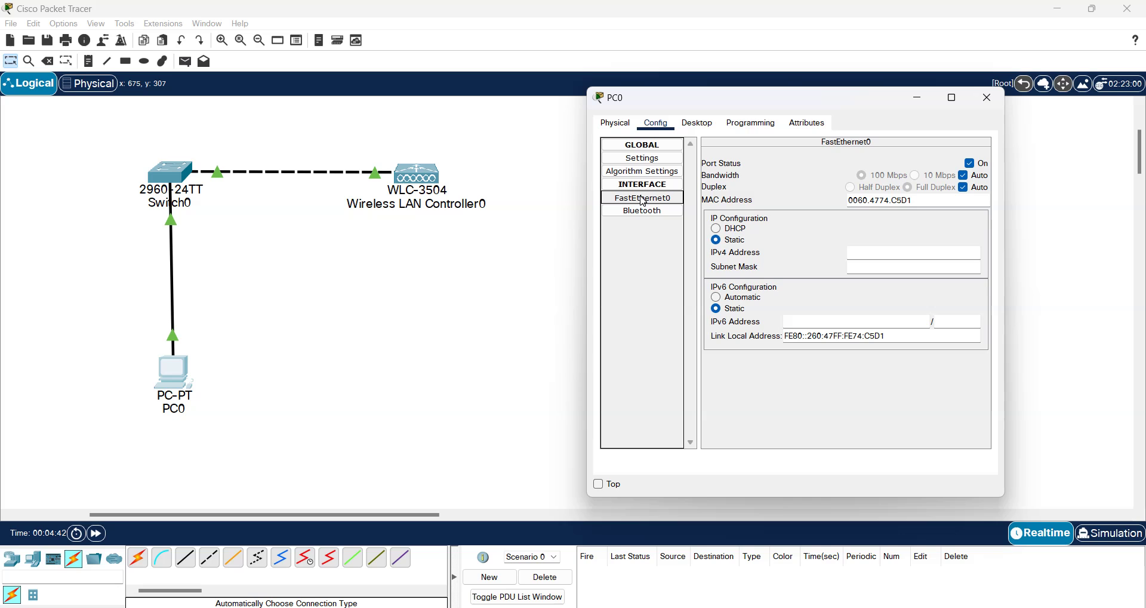
click(878, 257)
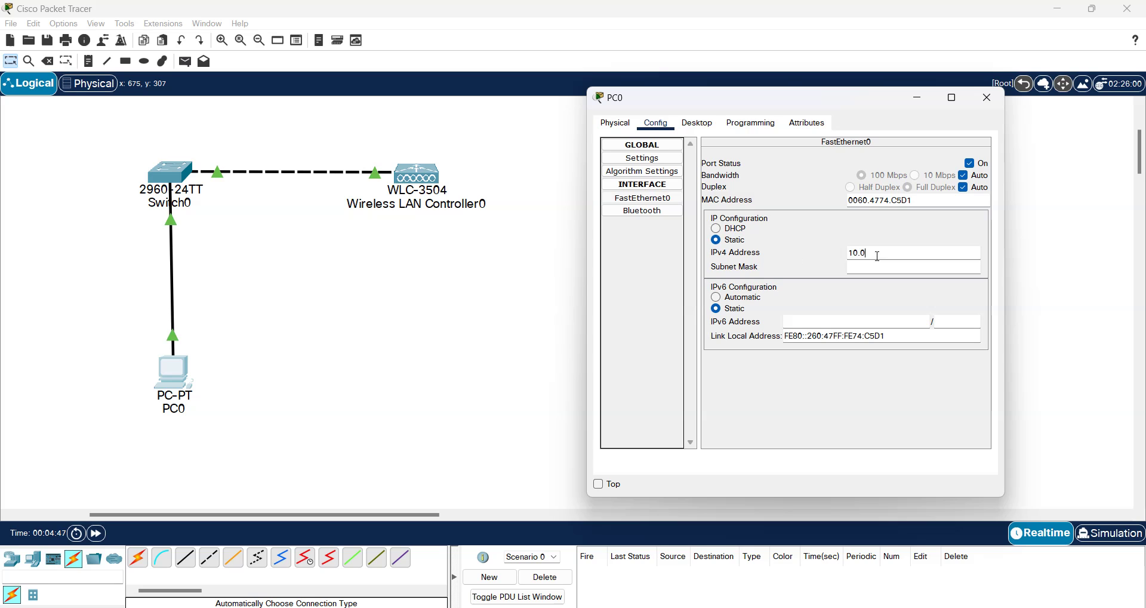
text(10.0.0.6)
key(Tab)
click(893, 290)
Step: Set PC0's default gateway to 10.0.0.1 and DNS server to 10.0.0.2, then close the window
click(693, 128)
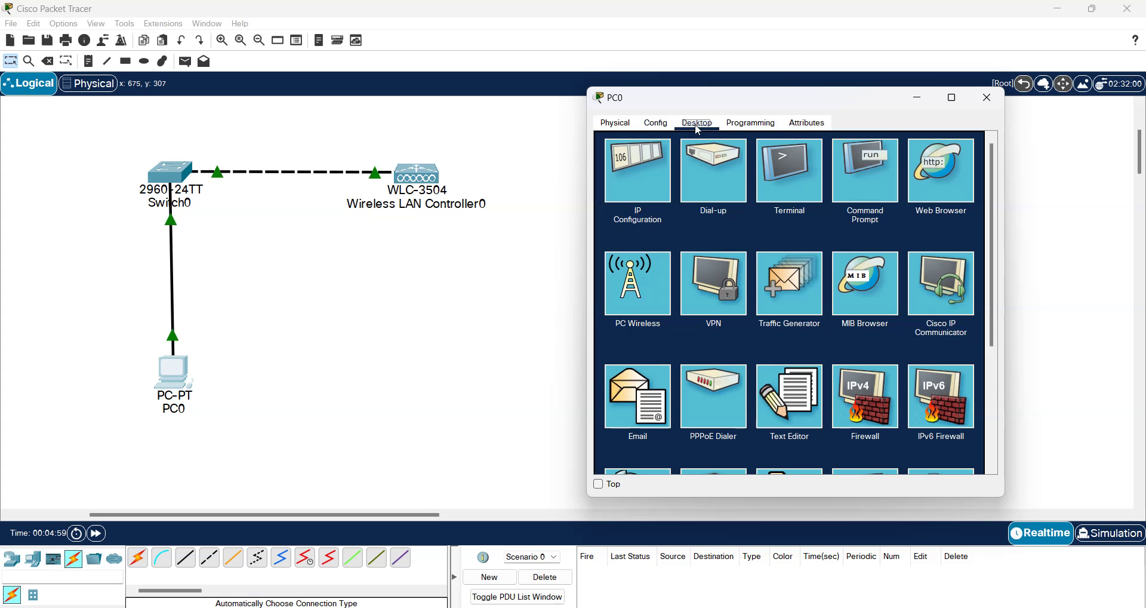
click(644, 181)
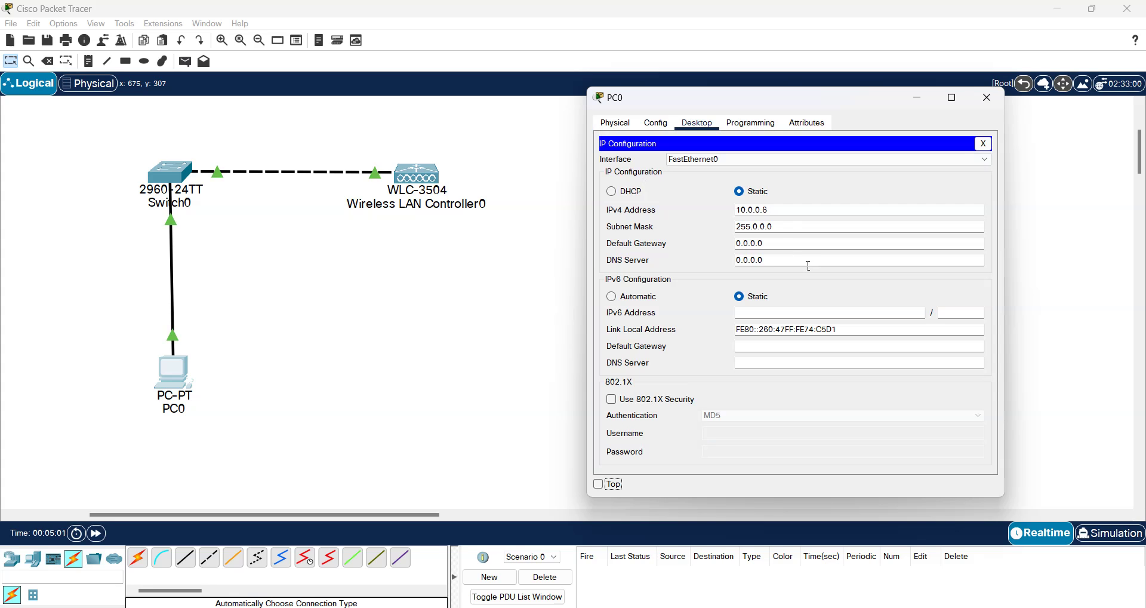
click(772, 249)
key(BackSpace)
key(BackSpace)
key(BackSpace)
key(BackSpace)
key(BackSpace)
key(BackSpace)
text(10)
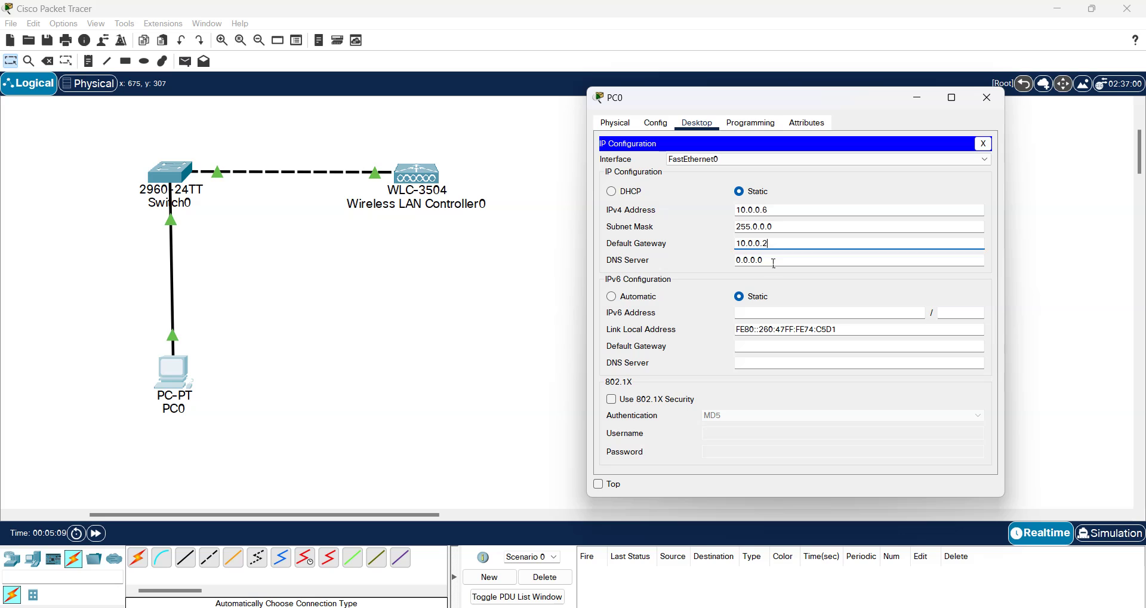
click(773, 264)
key(BackSpace)
key(BackSpace)
key(BackSpace)
key(BackSpace)
key(BackSpace)
key(BackSpace)
key(BackSpace)
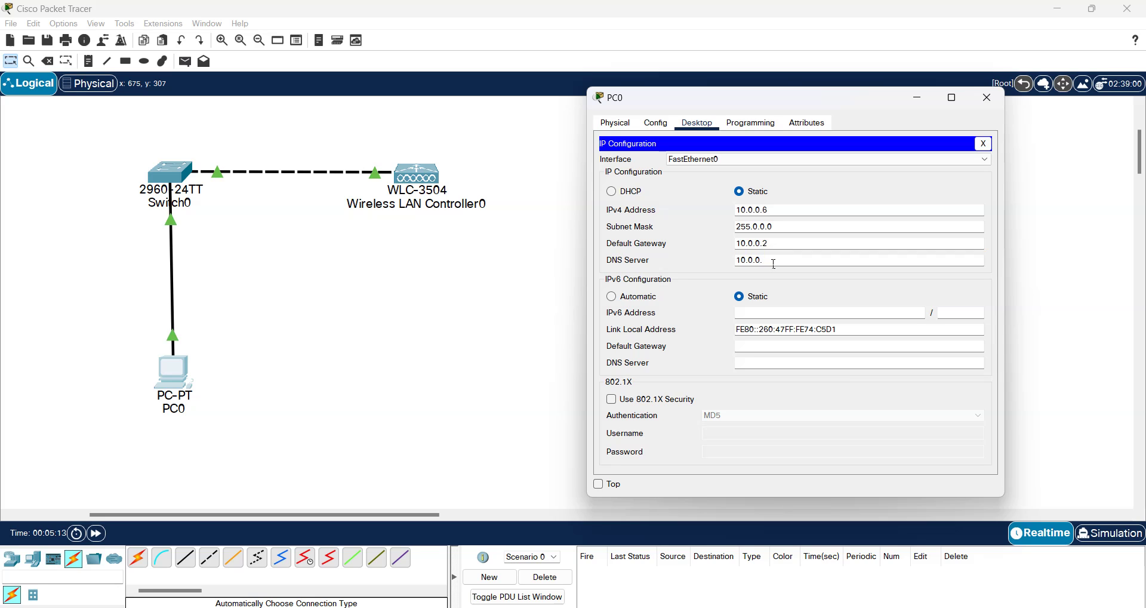
text(10.0.0.3)
key(BackSpace)
text(2)
click(781, 247)
click(616, 123)
click(987, 99)
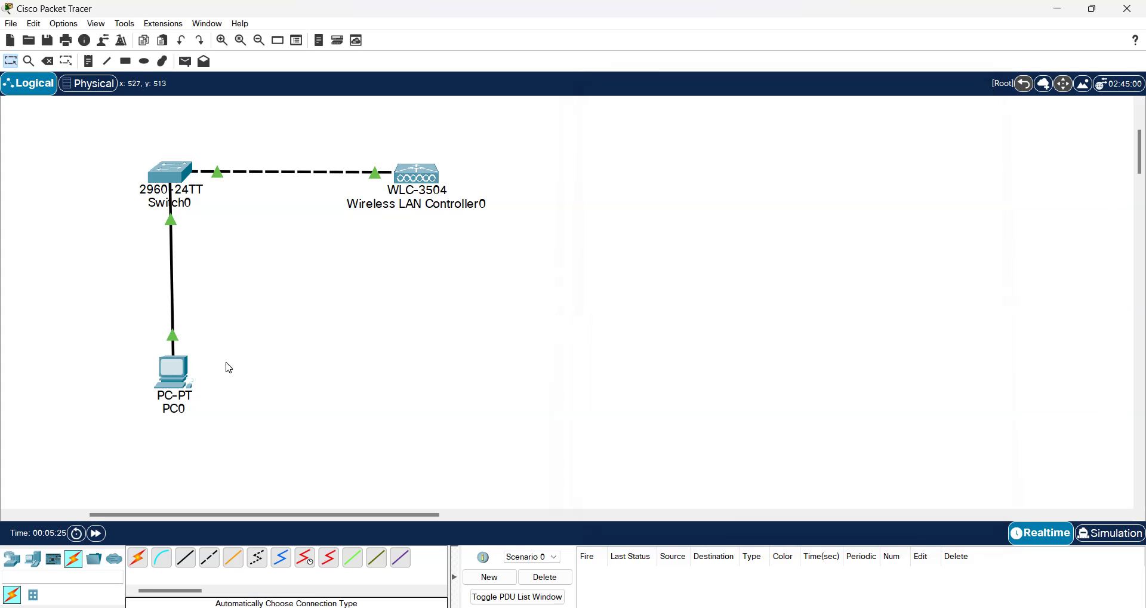
click(179, 377)
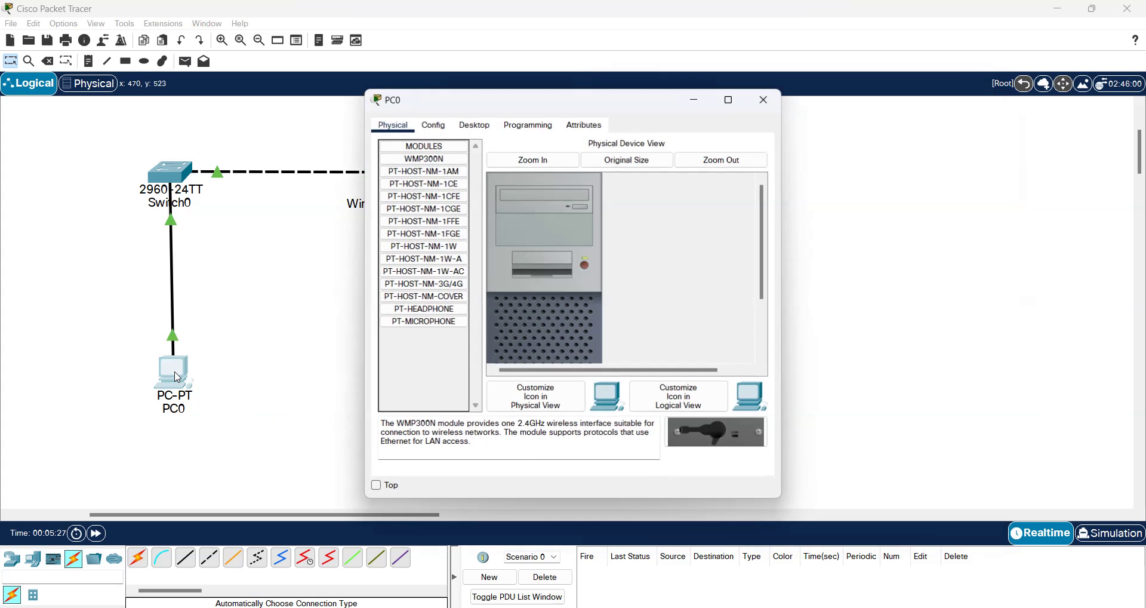
click(475, 128)
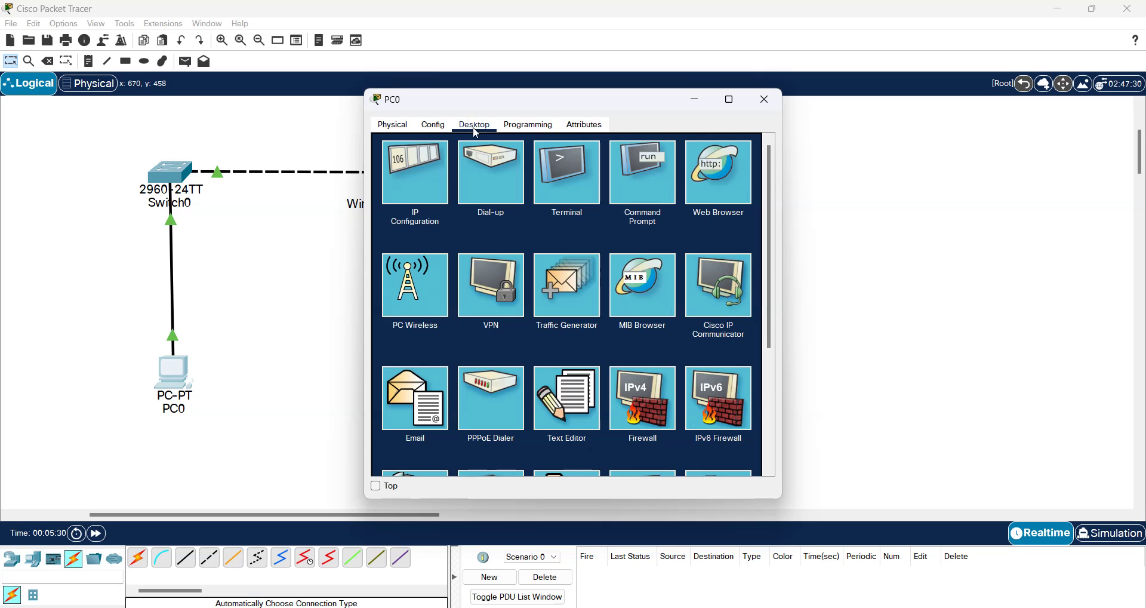
click(729, 173)
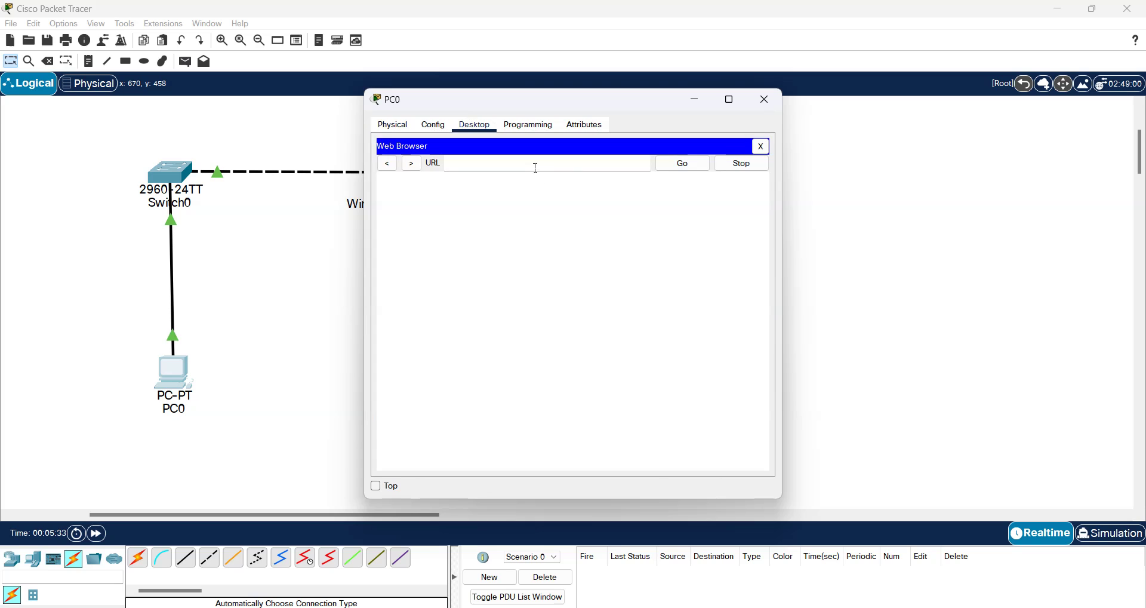
text(10.0.0.5)
key(Return)
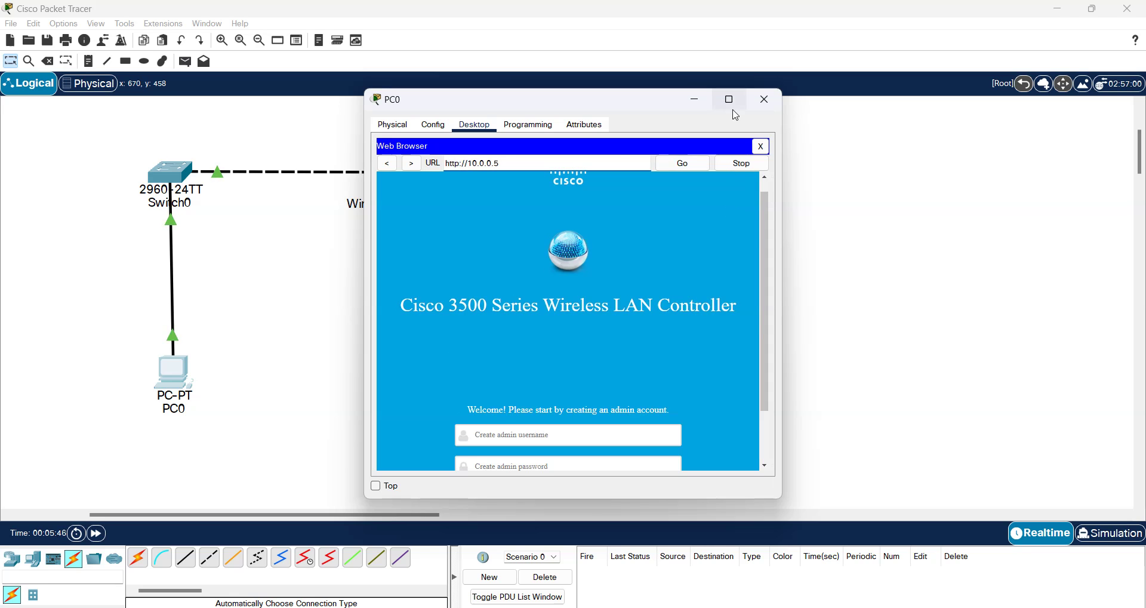
mouse_move(733, 107)
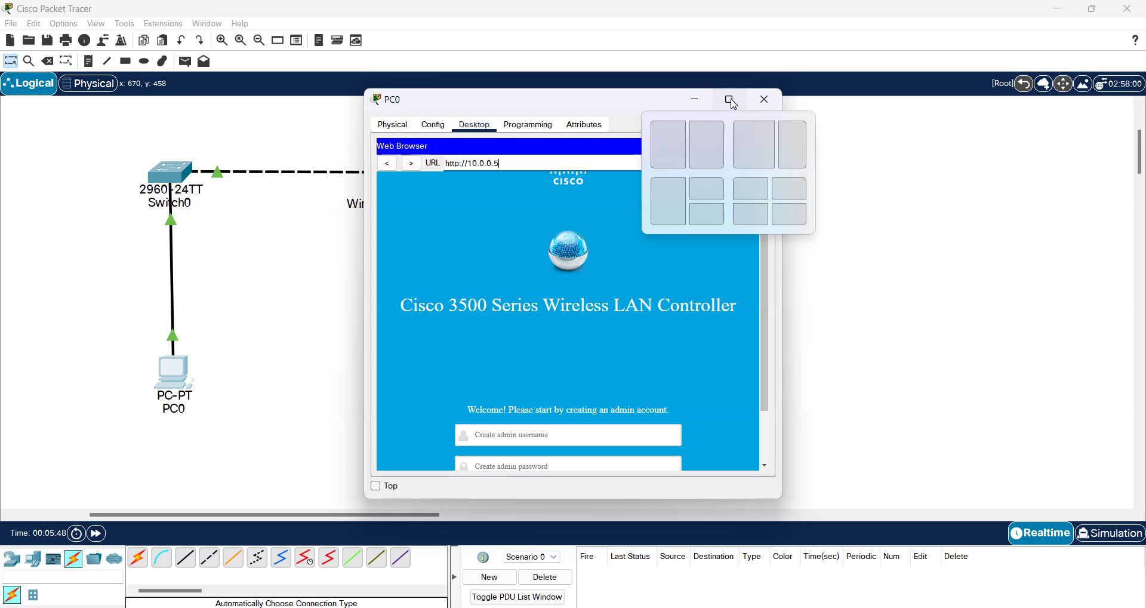
click(730, 99)
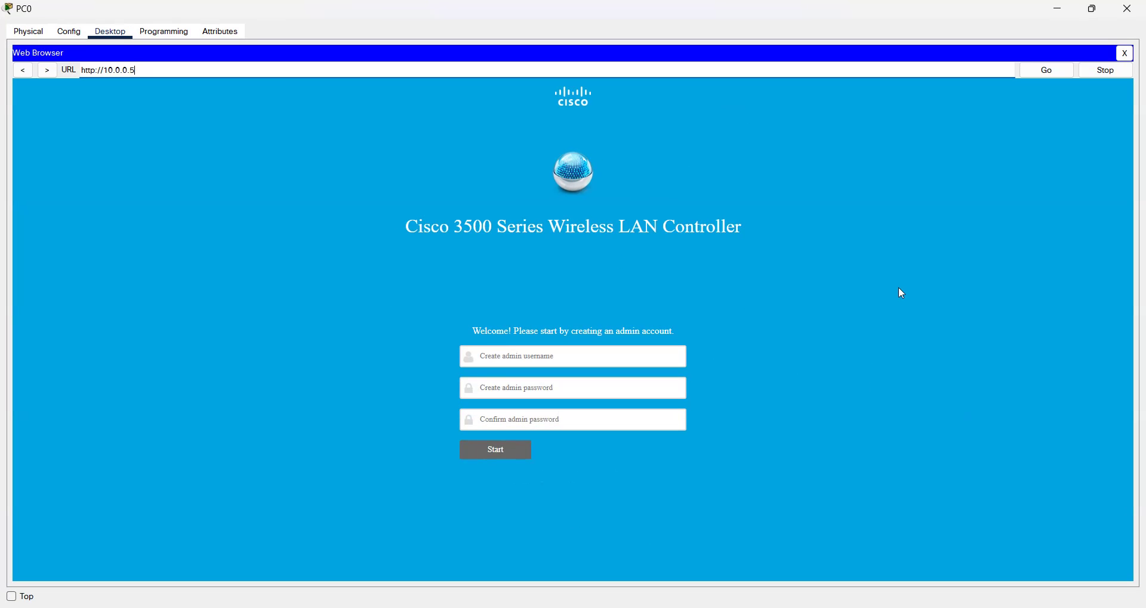
Step: Create the controller's admin account with the admin username and password entered twice
click(588, 362)
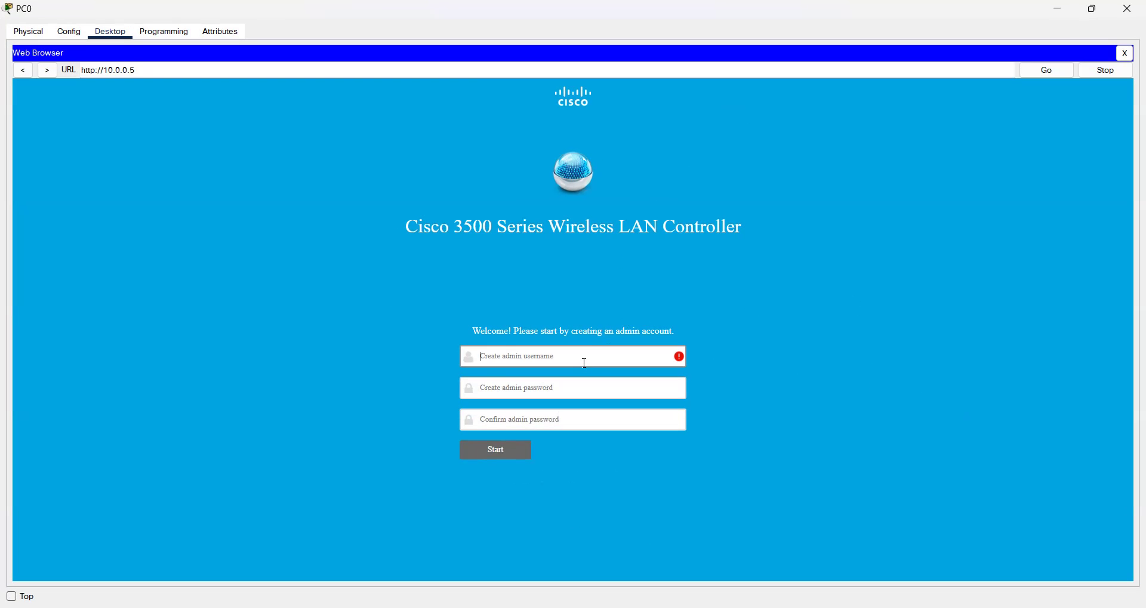
text(admin)
key(Tab)
text(Cisco1)
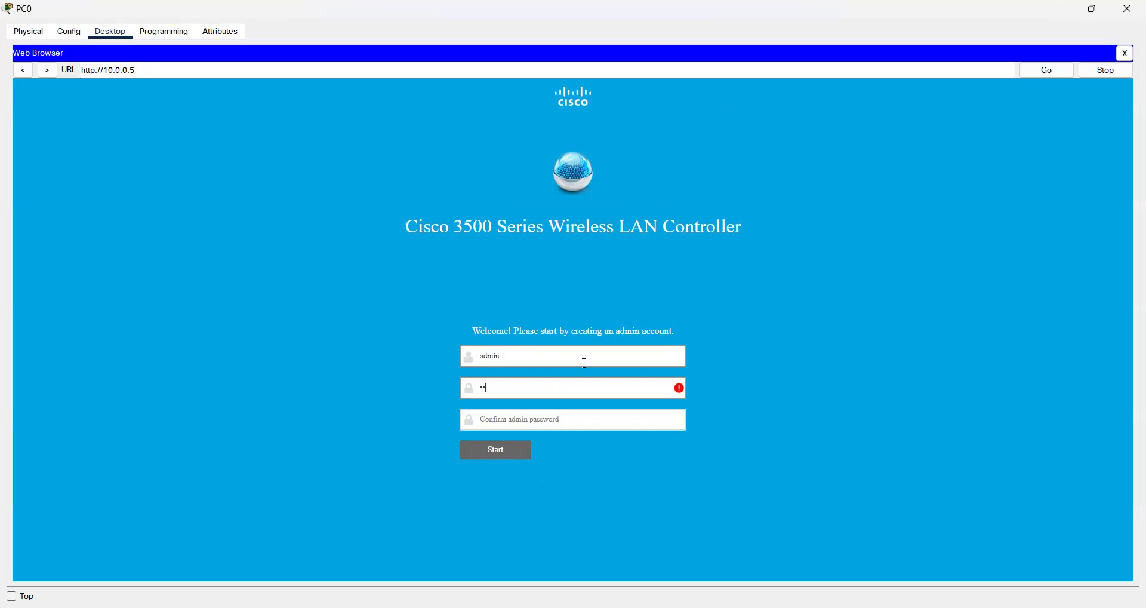
text(2345)
key(Tab)
text(C)
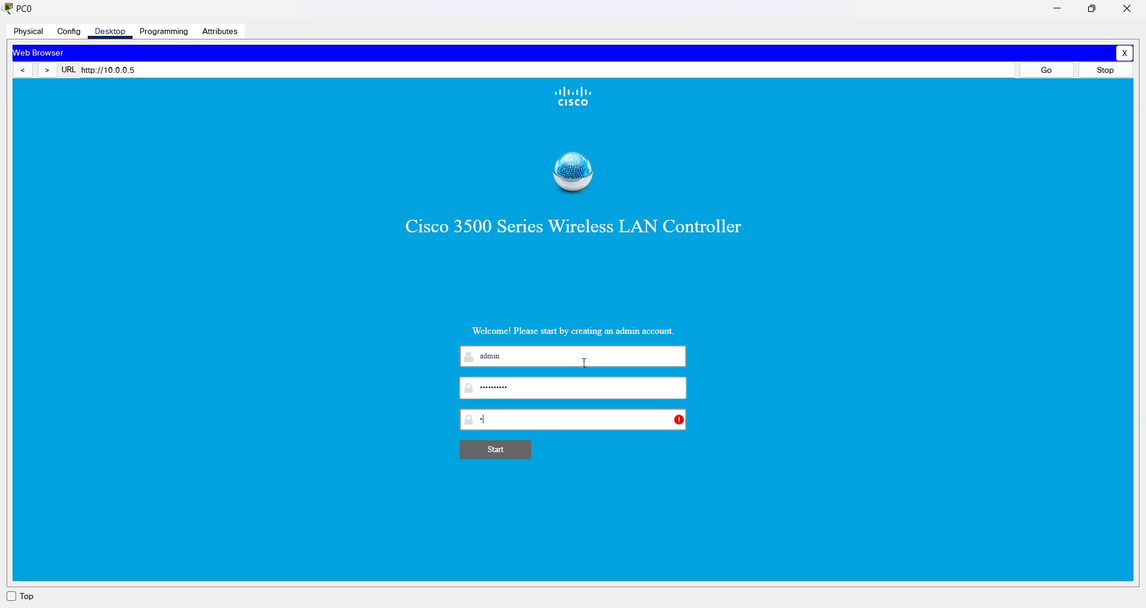
text(isco12345)
click(505, 451)
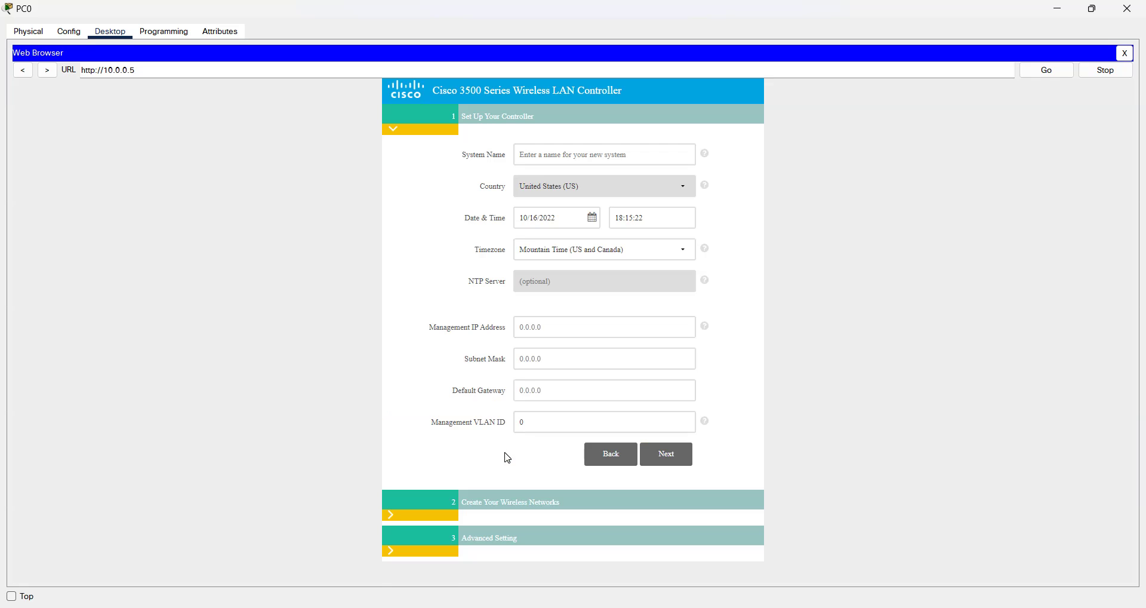
Step: Enter system name STERLING, management IP 10.0.0.5, mask 255.0.0.0, gateway 10.0.0.1, and continue
click(639, 158)
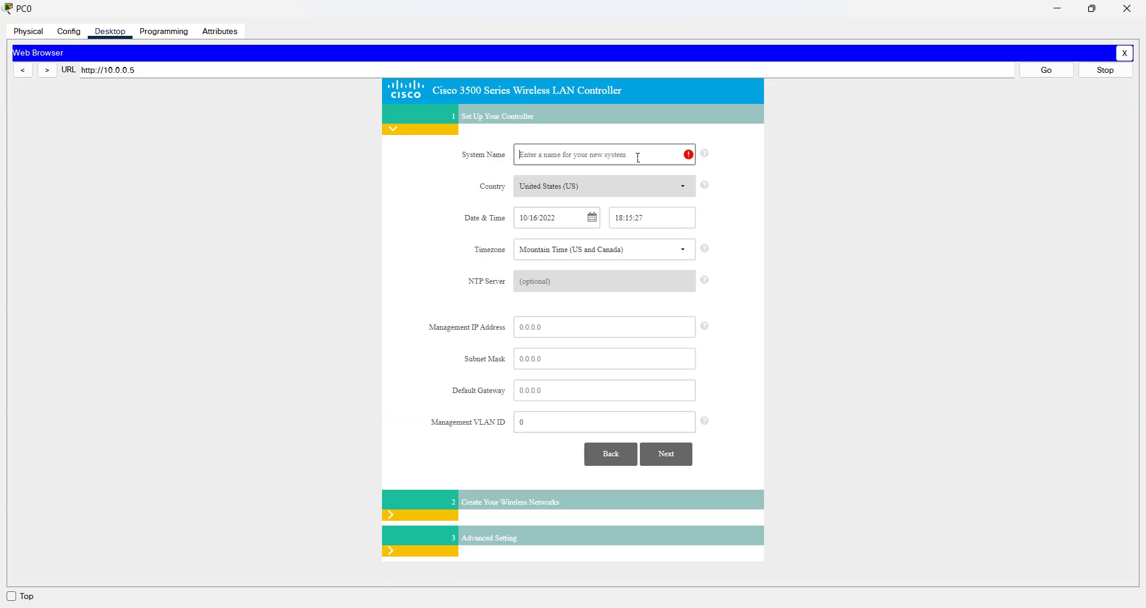
text(STERLING)
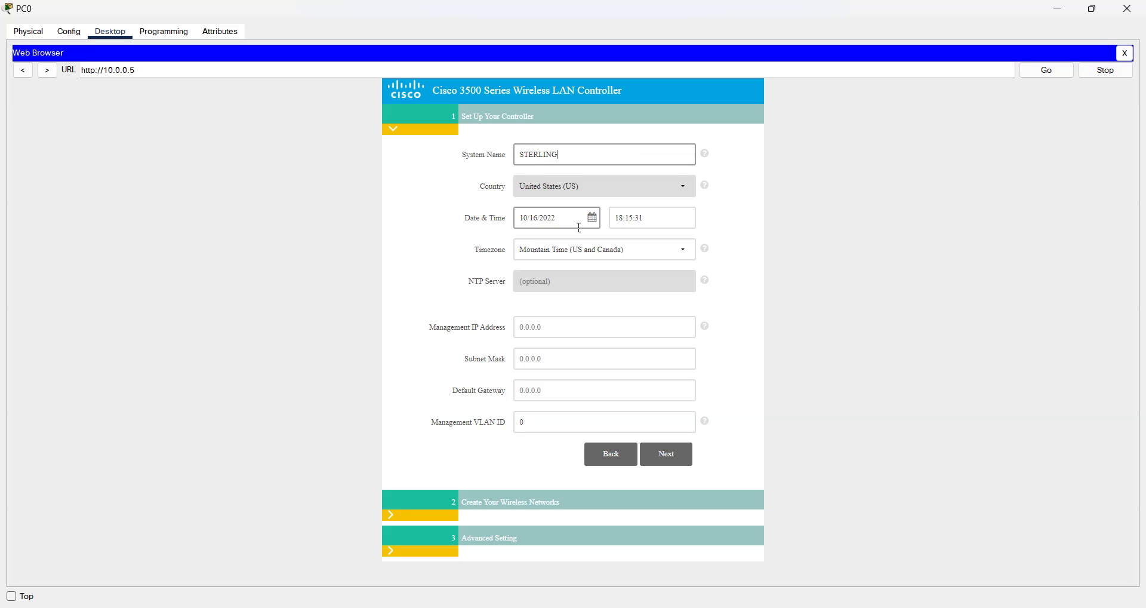
click(592, 332)
text(10.0.0)
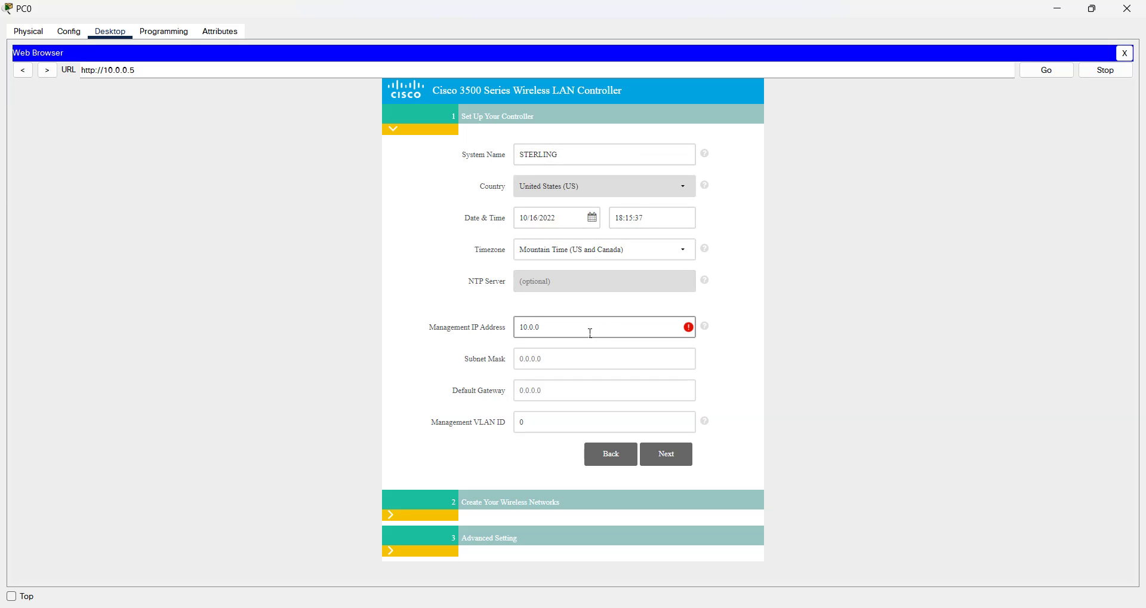
text(.5)
click(568, 363)
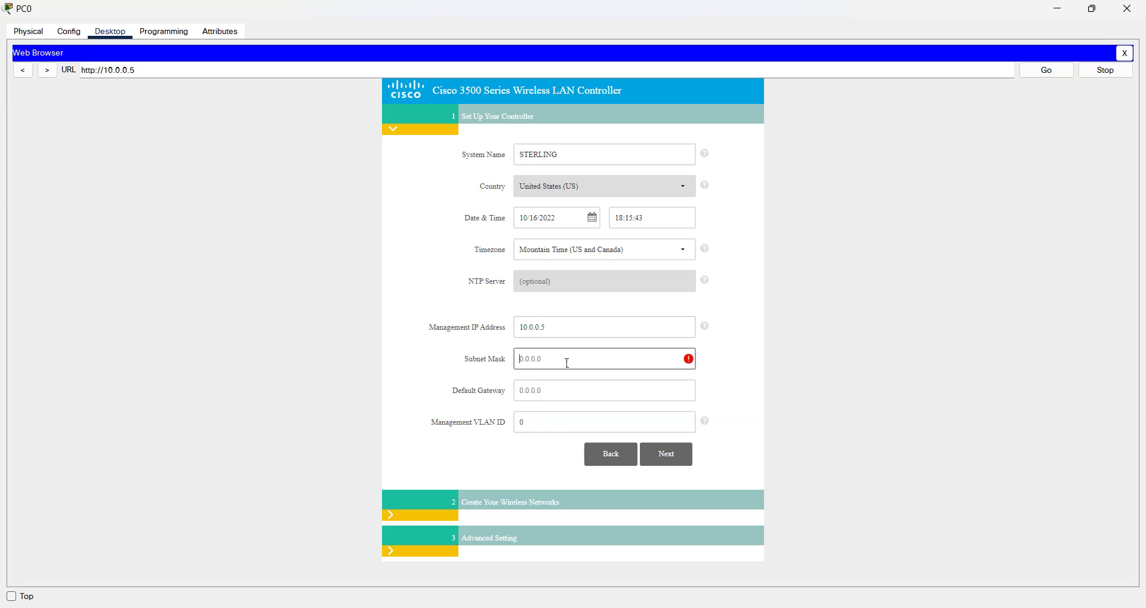
text(255.0.0.0)
click(564, 397)
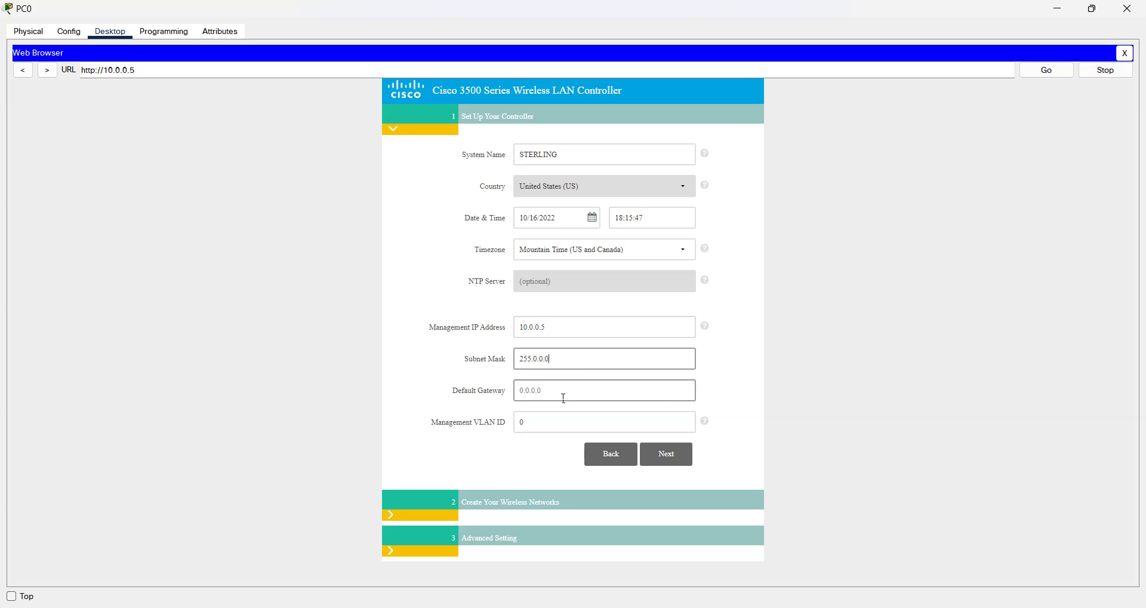
text(10.0.0)
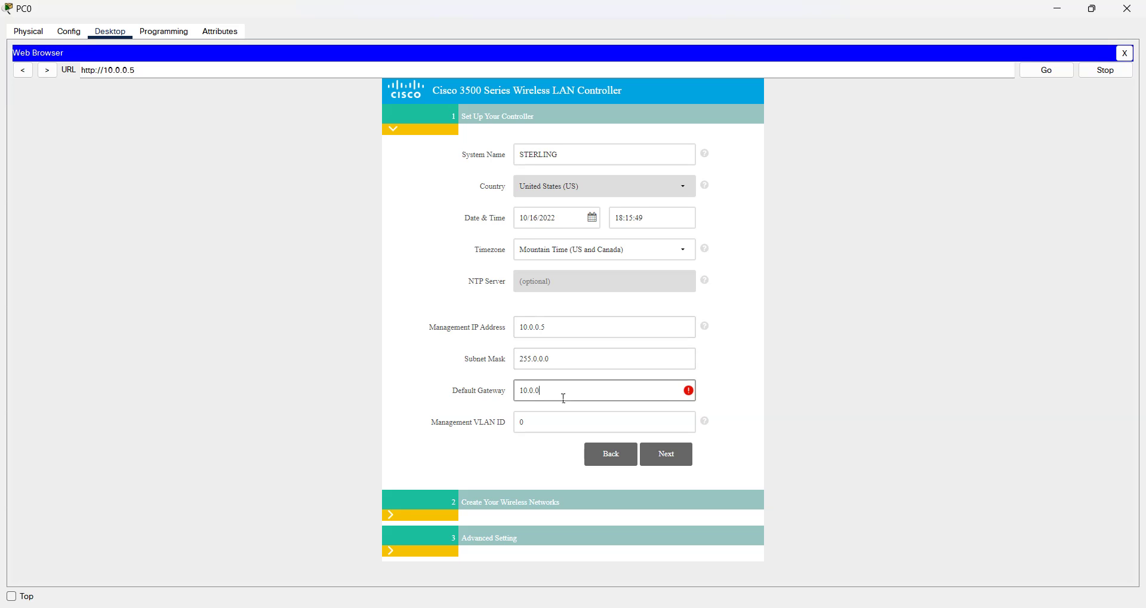
text(.1)
click(671, 458)
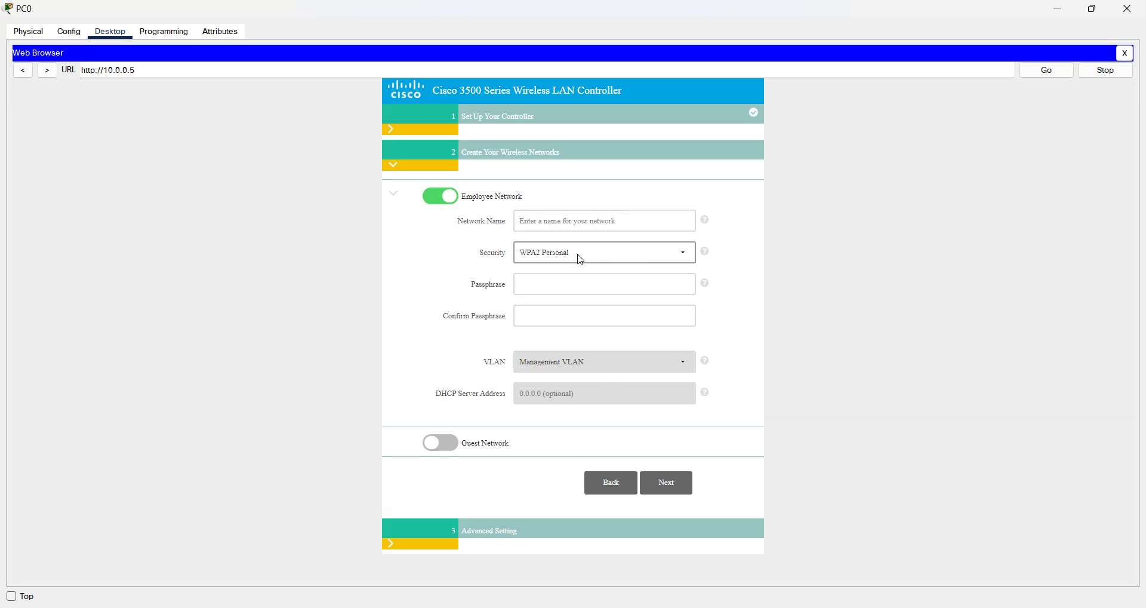
Step: Name the employee WLAN 'Students' and fill in the passphrase and confirmation fields
click(576, 225)
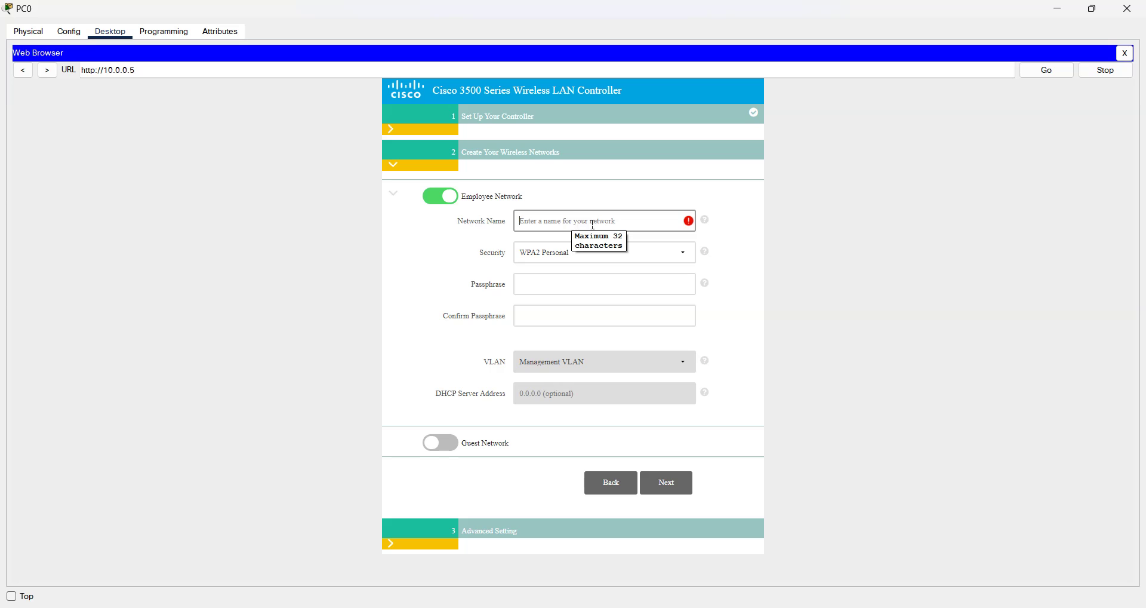
text(Stu)
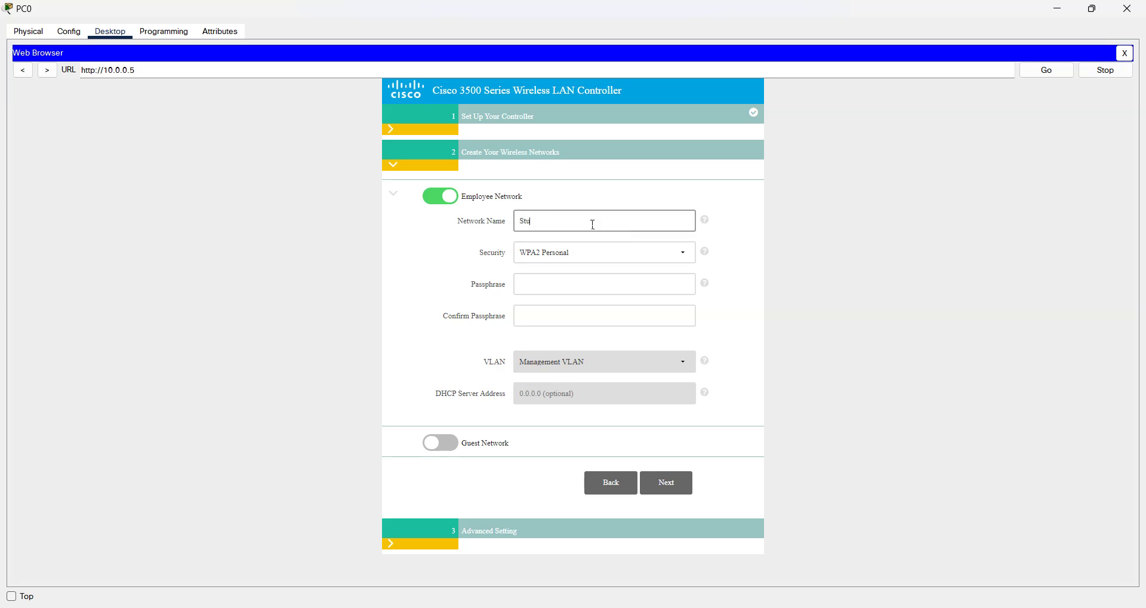
text(dents)
click(559, 290)
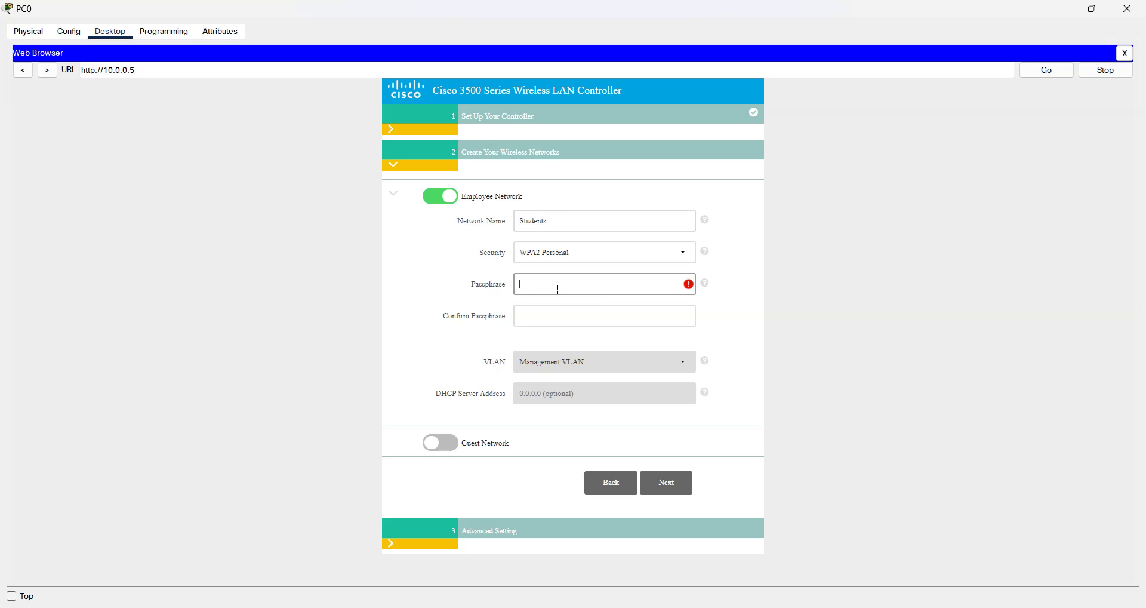
text(128)
key(Tab)
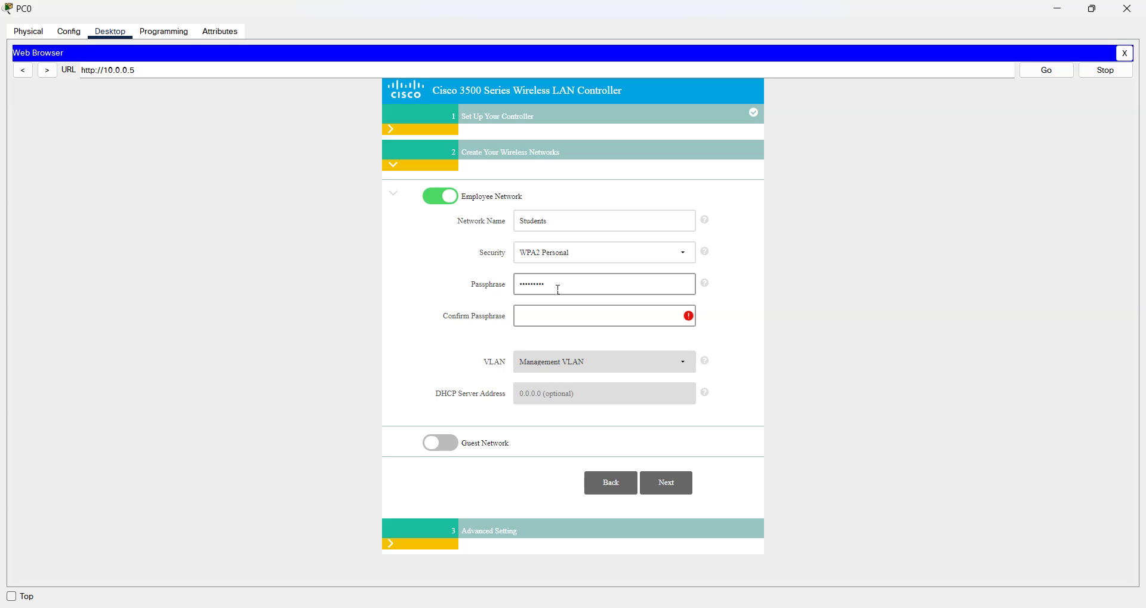
text(123456789)
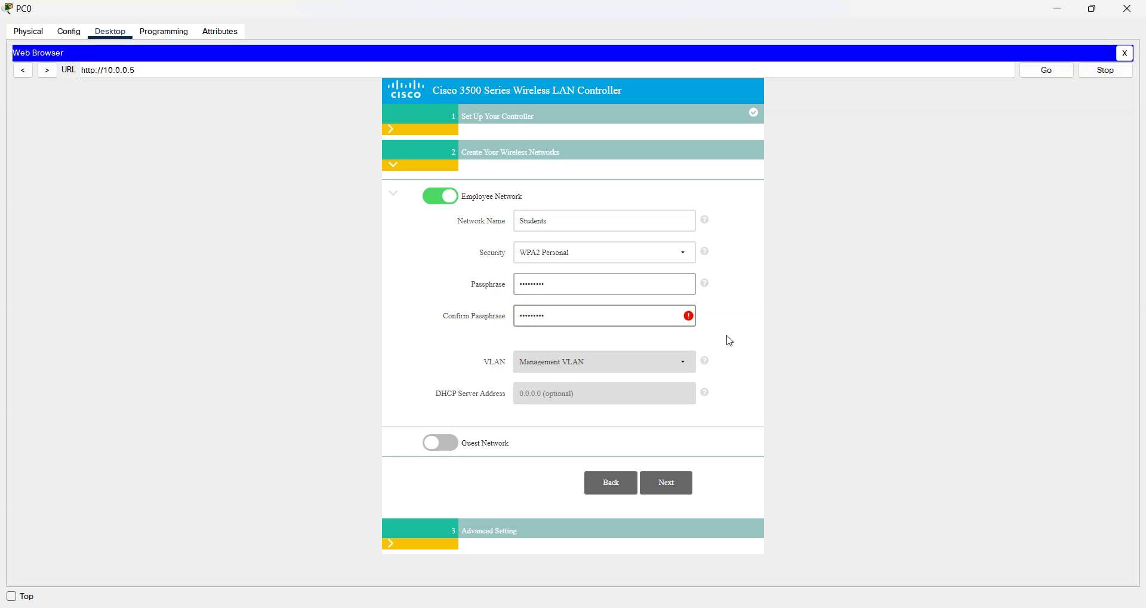
Step: Retype the Students passphrase and its confirmation until they match and the warning clears
drag(573, 292, 484, 283)
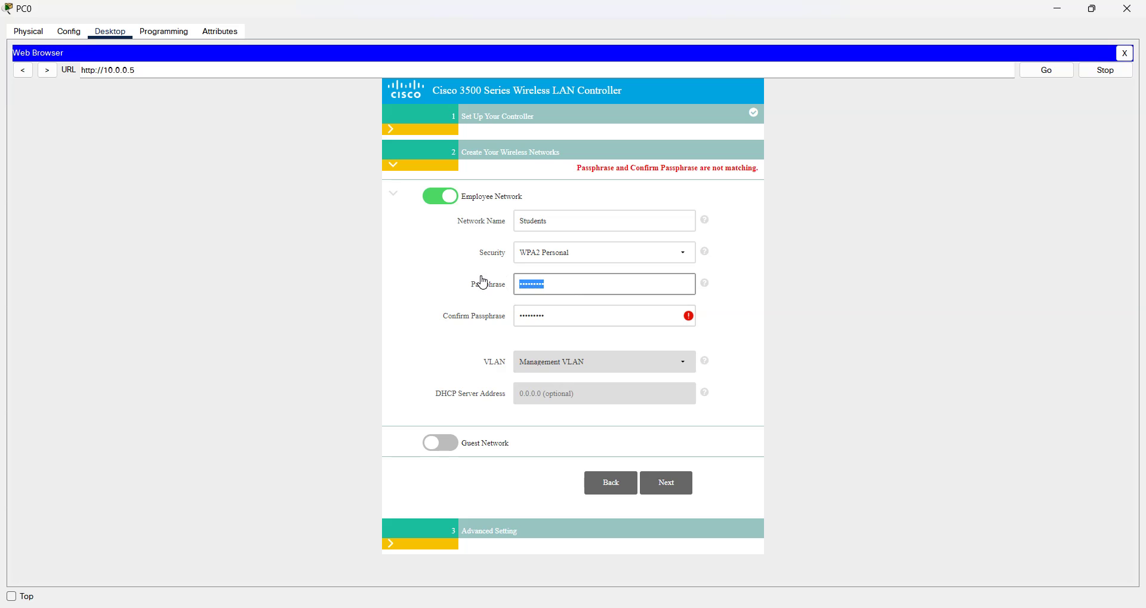
text(123)
drag(557, 317, 472, 325)
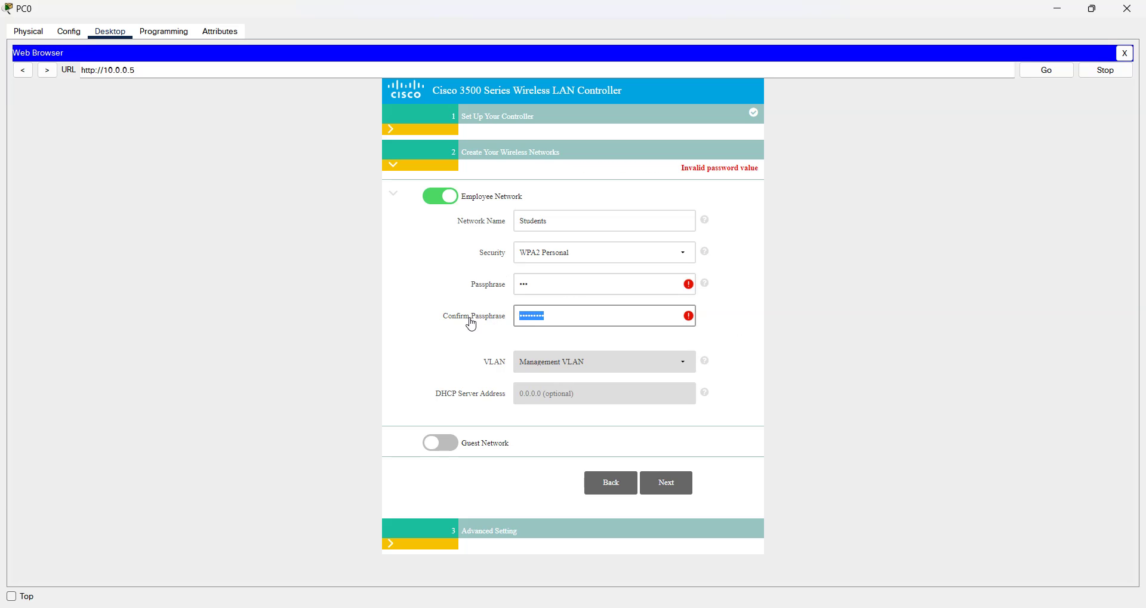
text(123)
drag(566, 284, 445, 309)
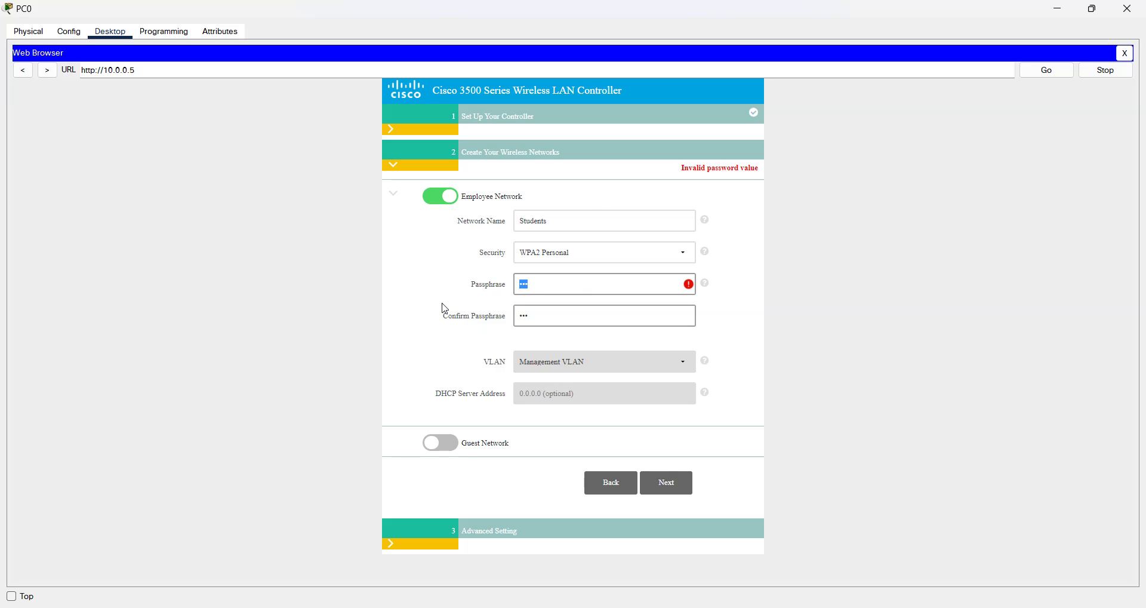
text(12)
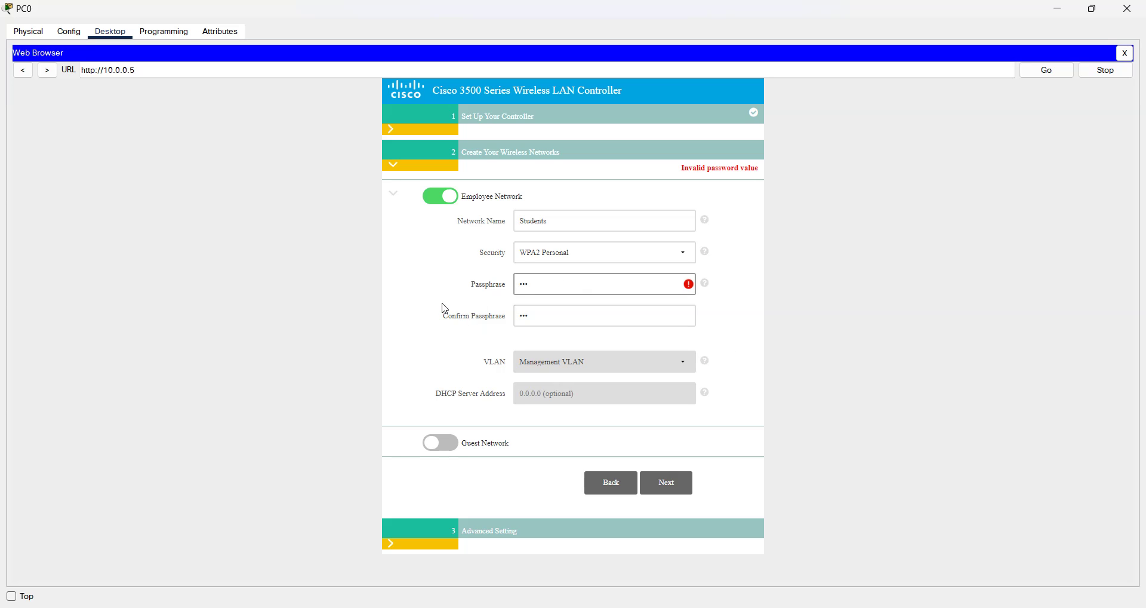
key(Tab)
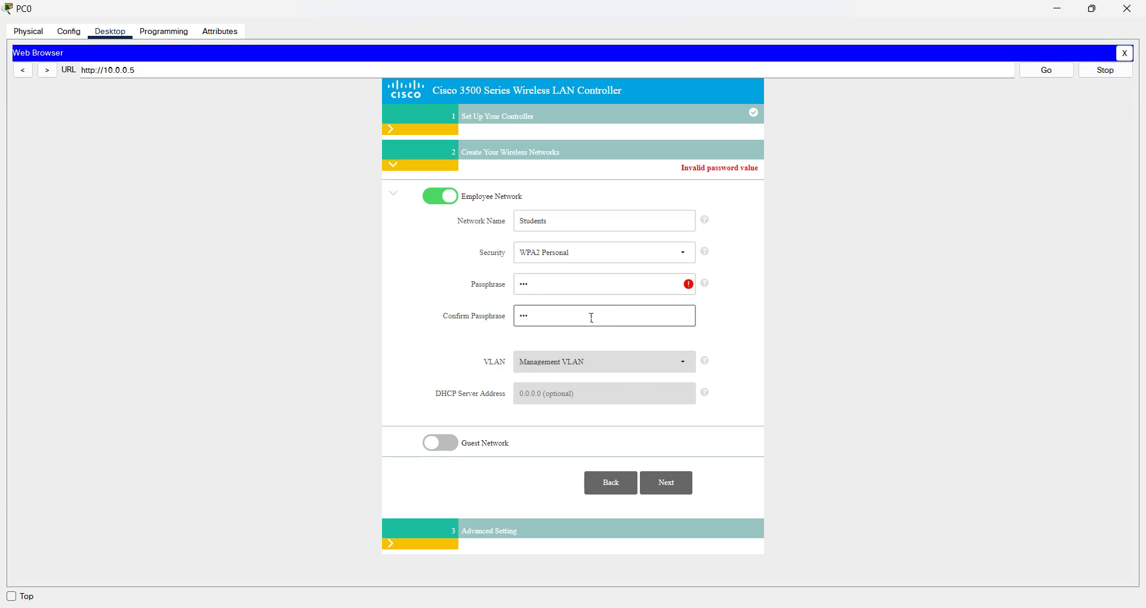
drag(593, 318, 473, 322)
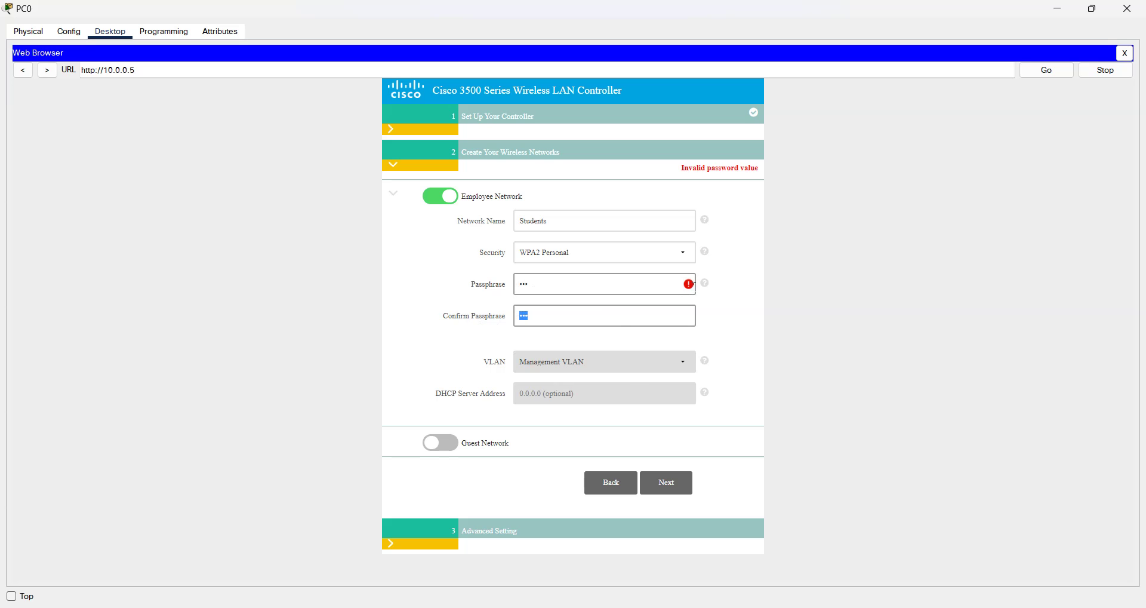
drag(617, 287, 446, 297)
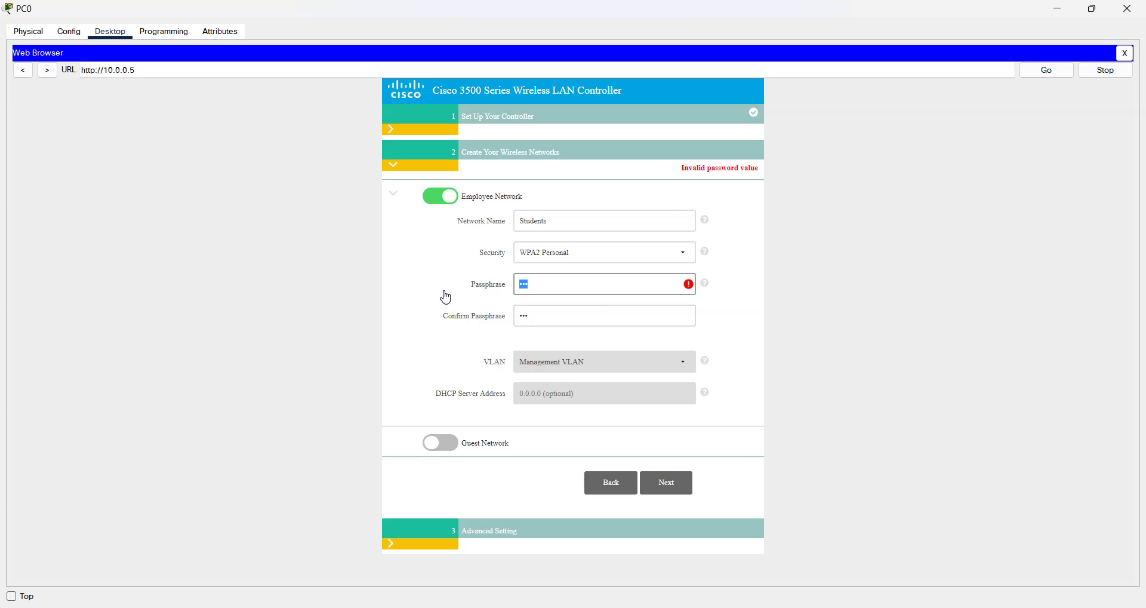
text(cisco123)
key(Tab)
text(cisco123)
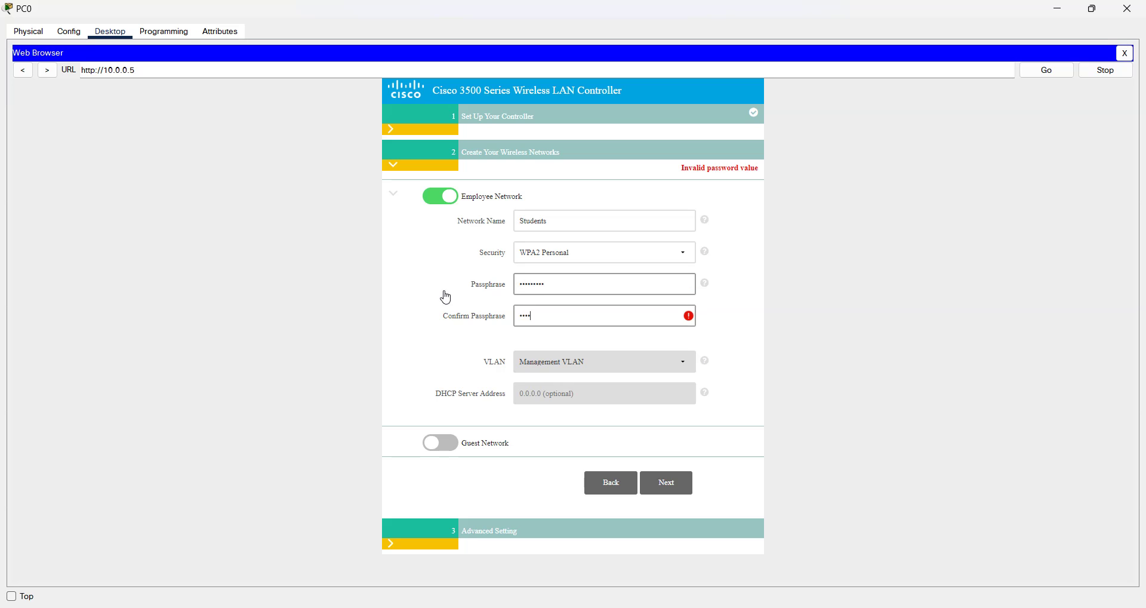
click(729, 337)
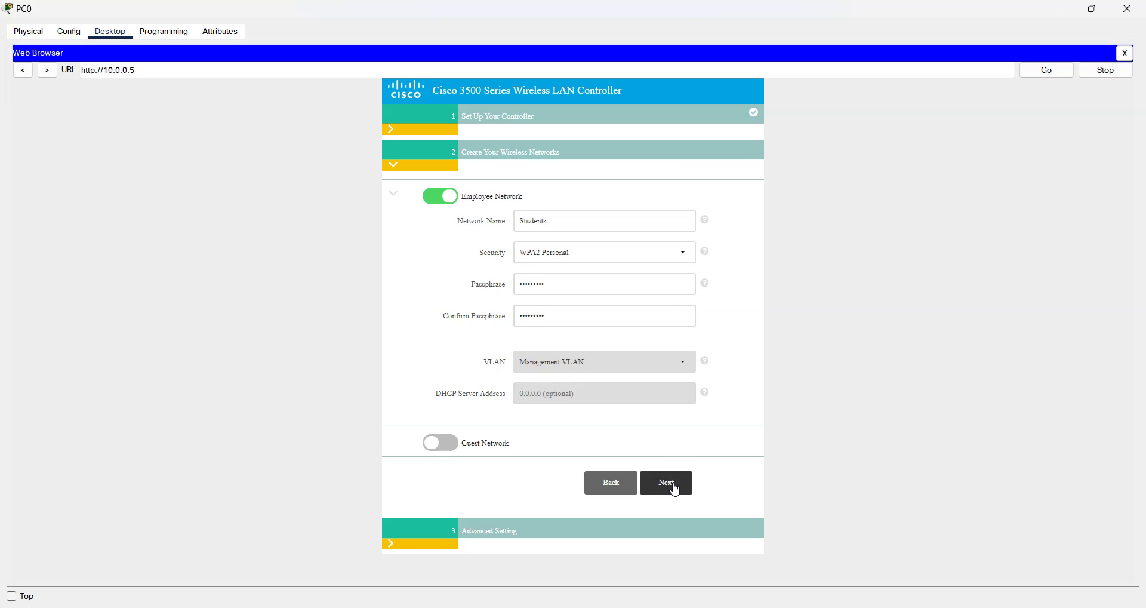
Step: Continue past Advanced Setting, review the summary, apply the configuration, and confirm the reboot
click(675, 488)
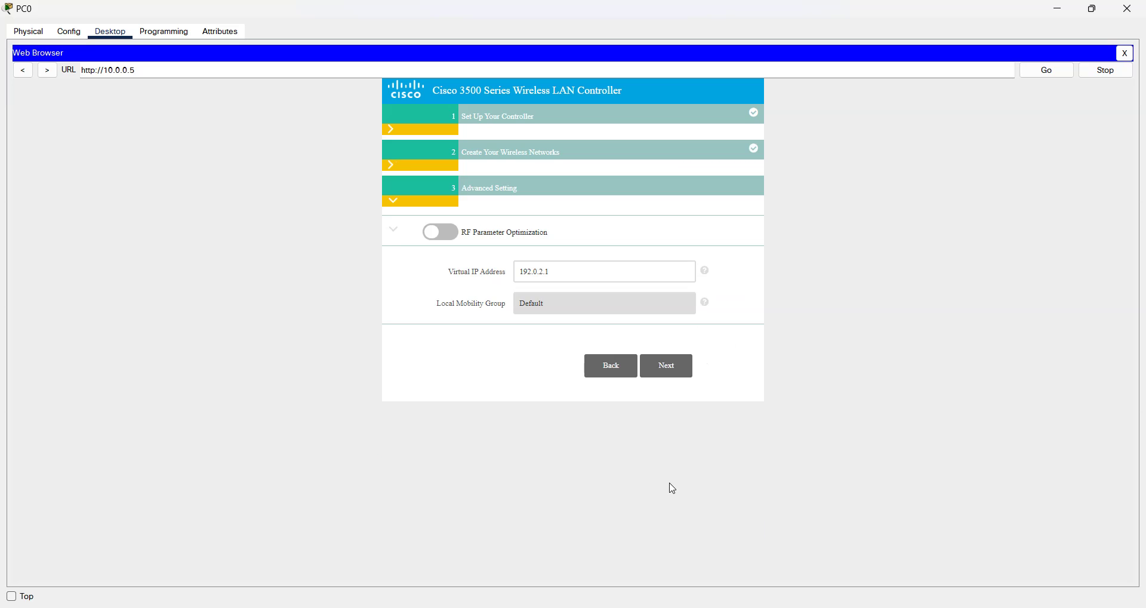
click(676, 374)
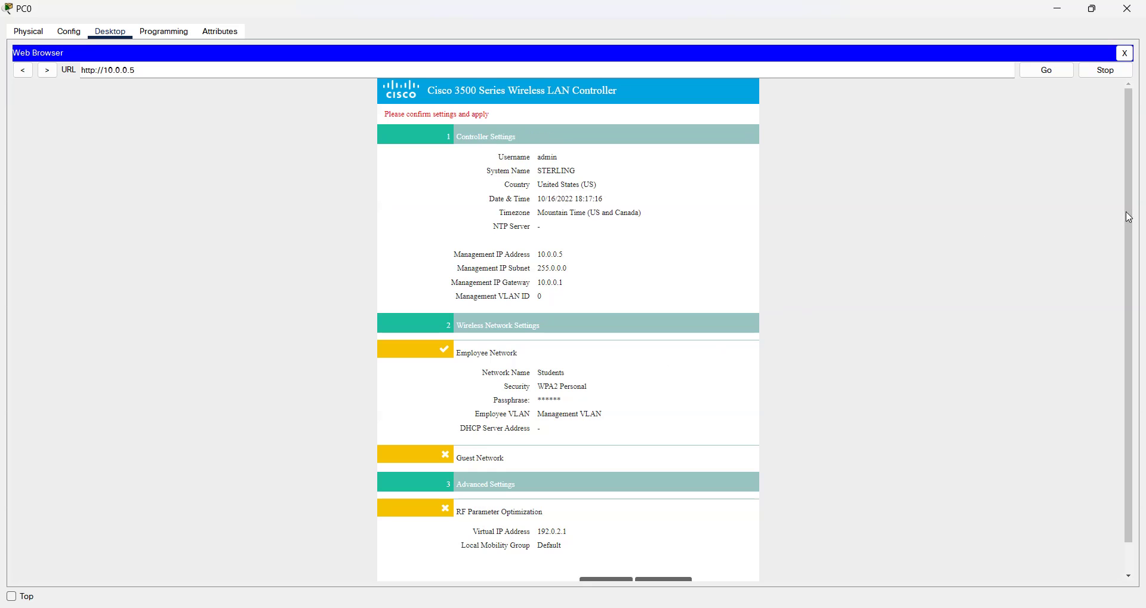
drag(1129, 217, 1138, 279)
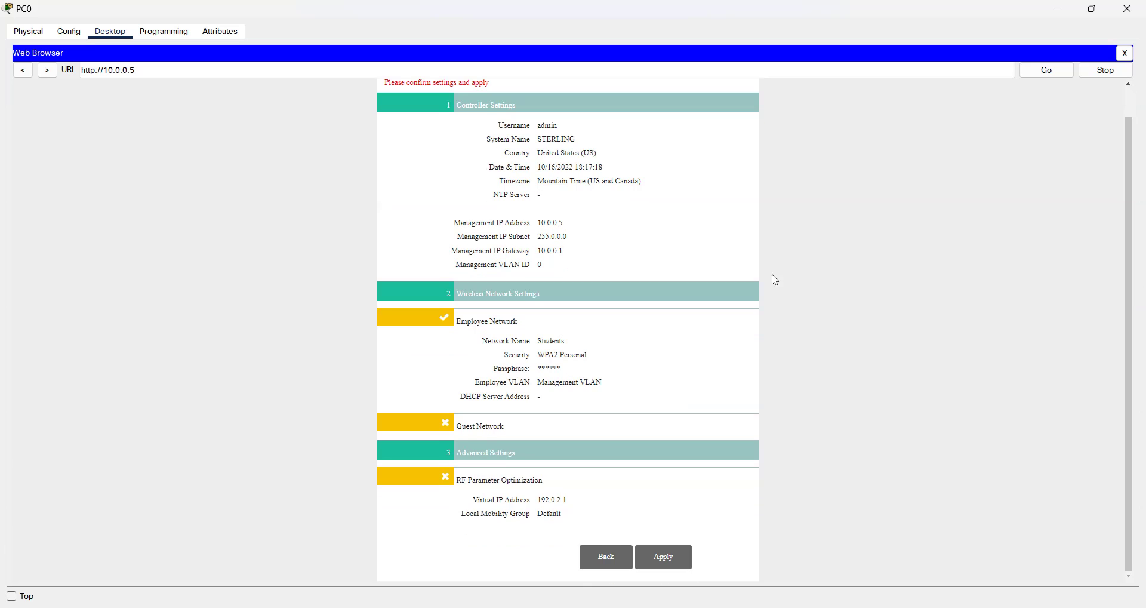
click(673, 558)
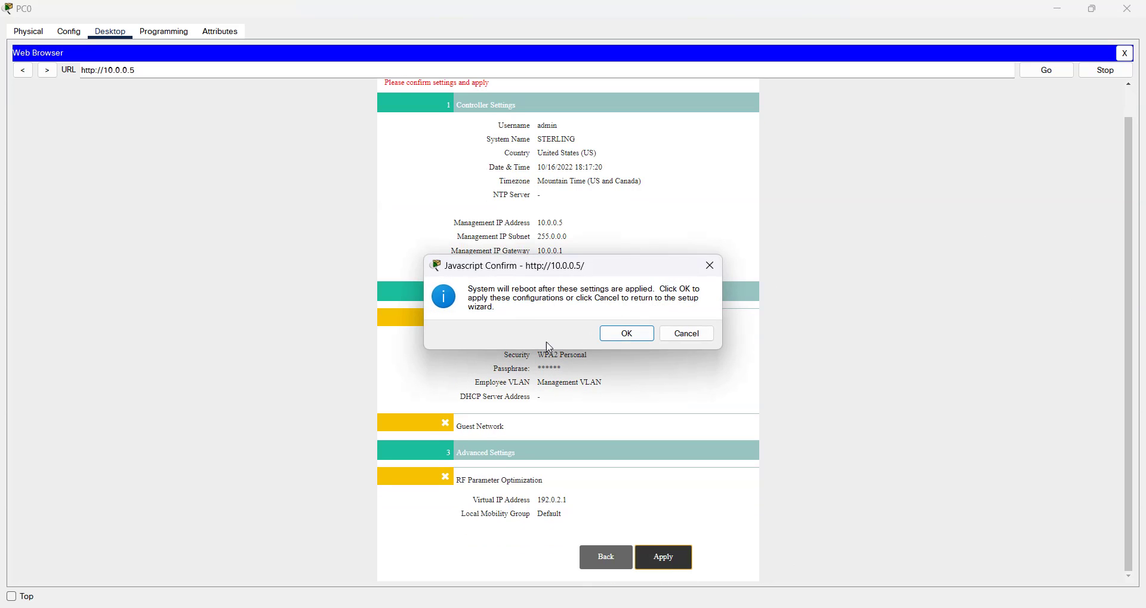
click(630, 334)
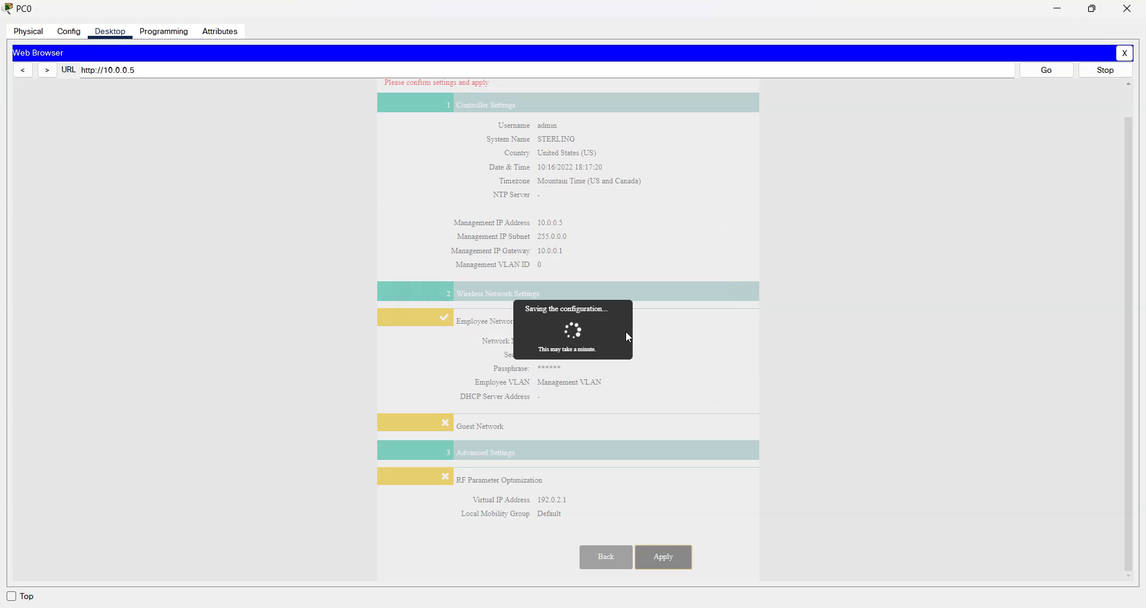
Step: Close PC0's web browser, hide its window during the reboot, then reopen PC0
click(1094, 7)
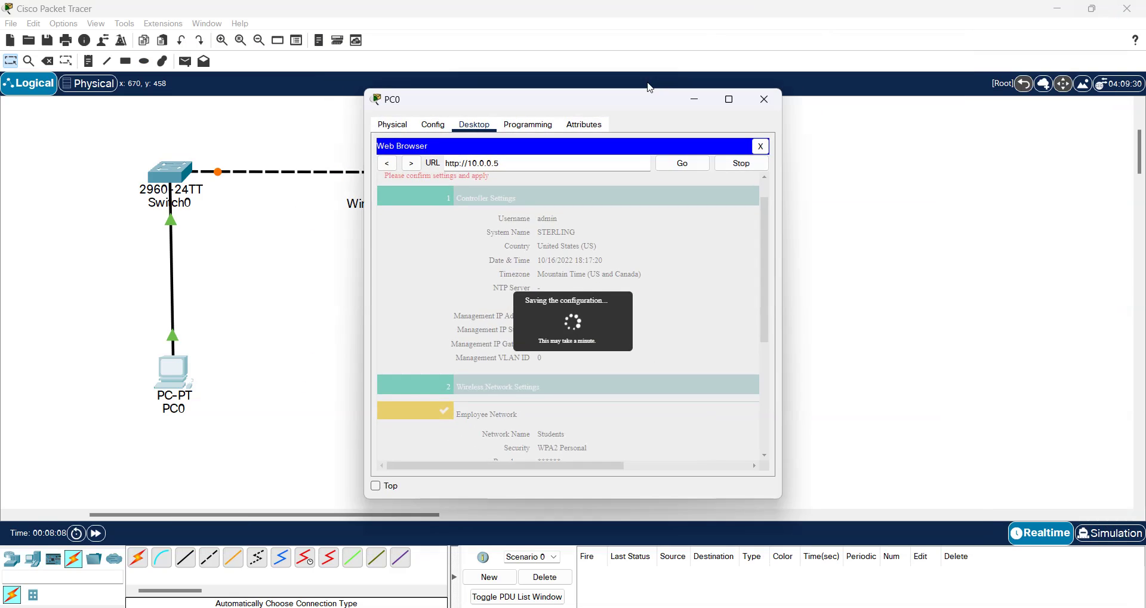
drag(623, 101, 799, 108)
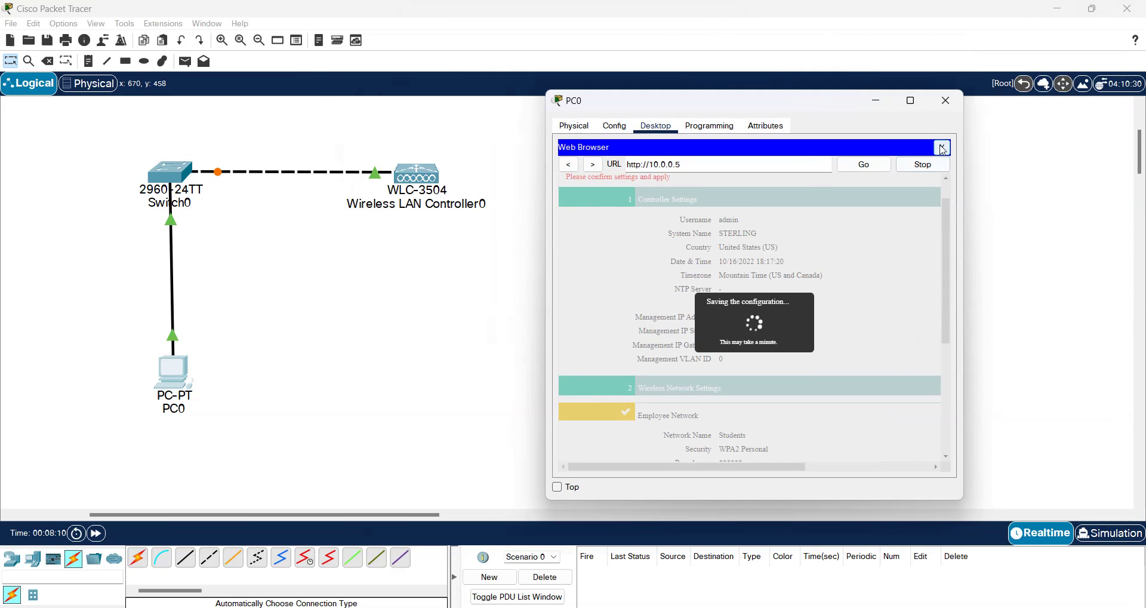
click(941, 147)
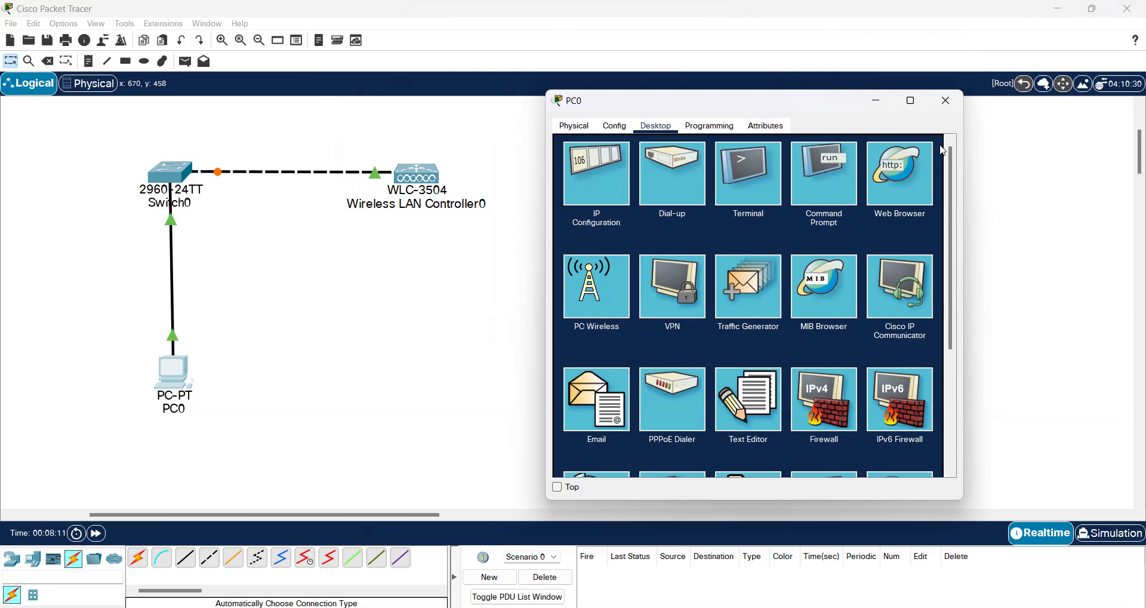
click(876, 100)
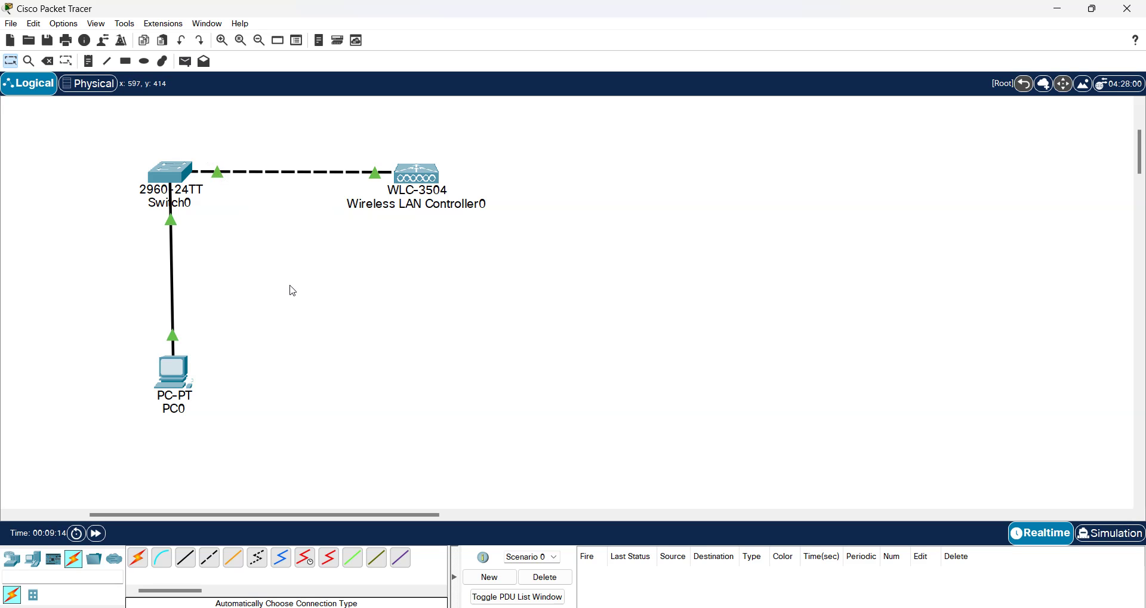
click(171, 376)
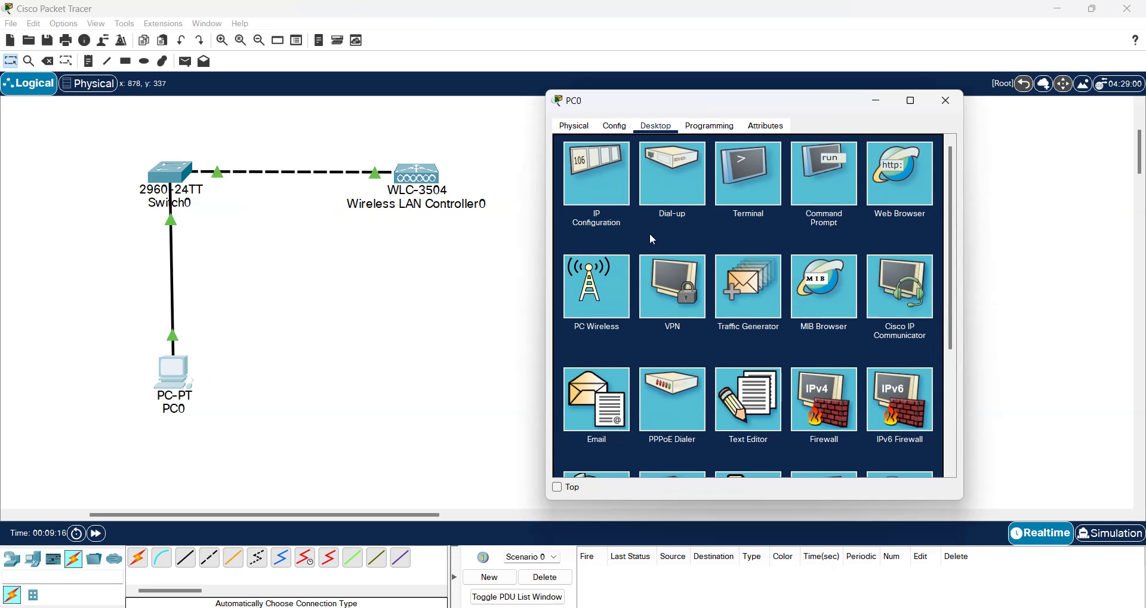
Step: Ping the controller at 10.0.0.5 twice from PC0's Command Prompt, then close it
click(825, 163)
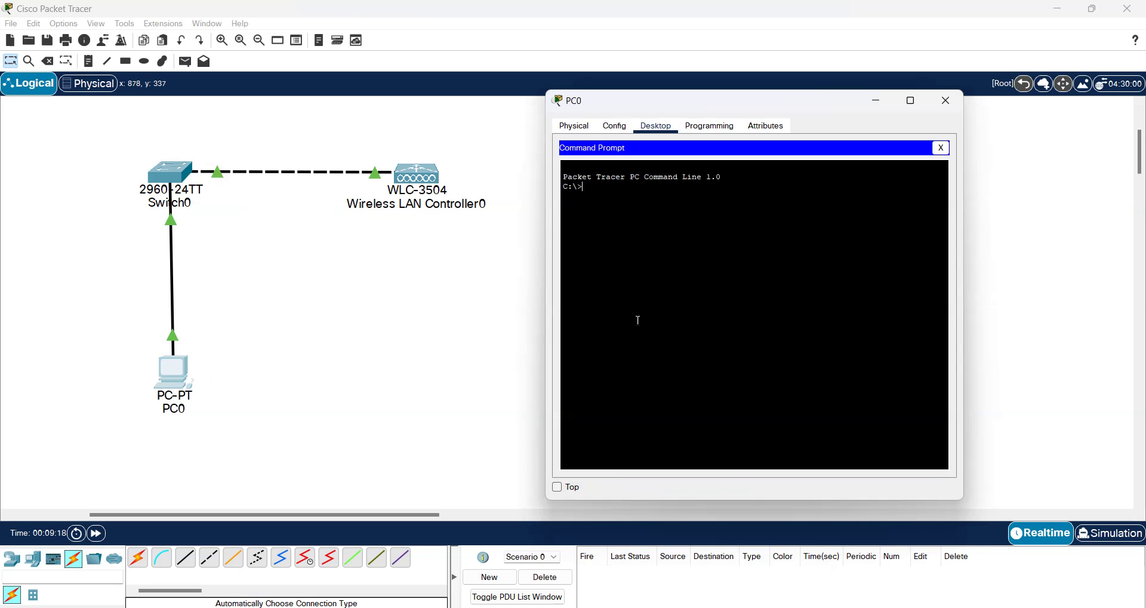
text(ping 10.0.0.5)
key(Return)
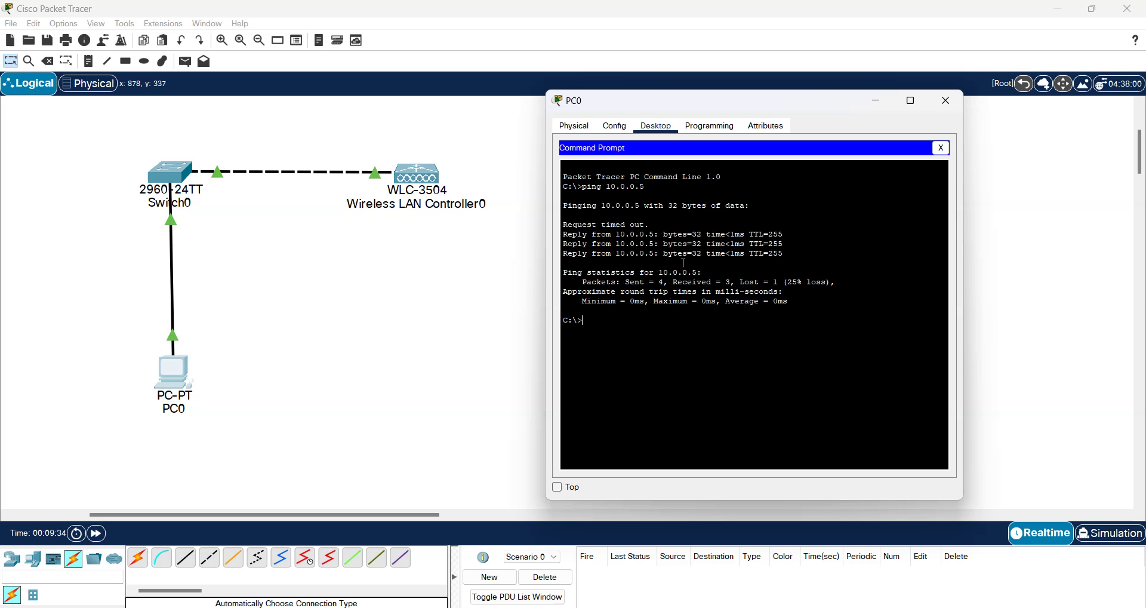
key(Up)
key(Return)
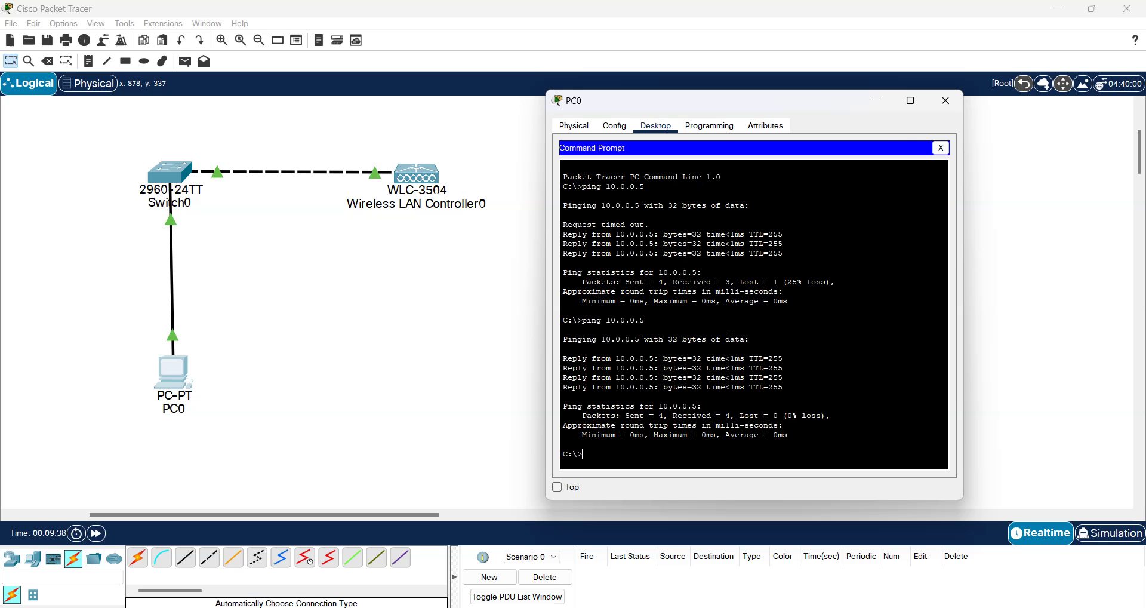
click(940, 147)
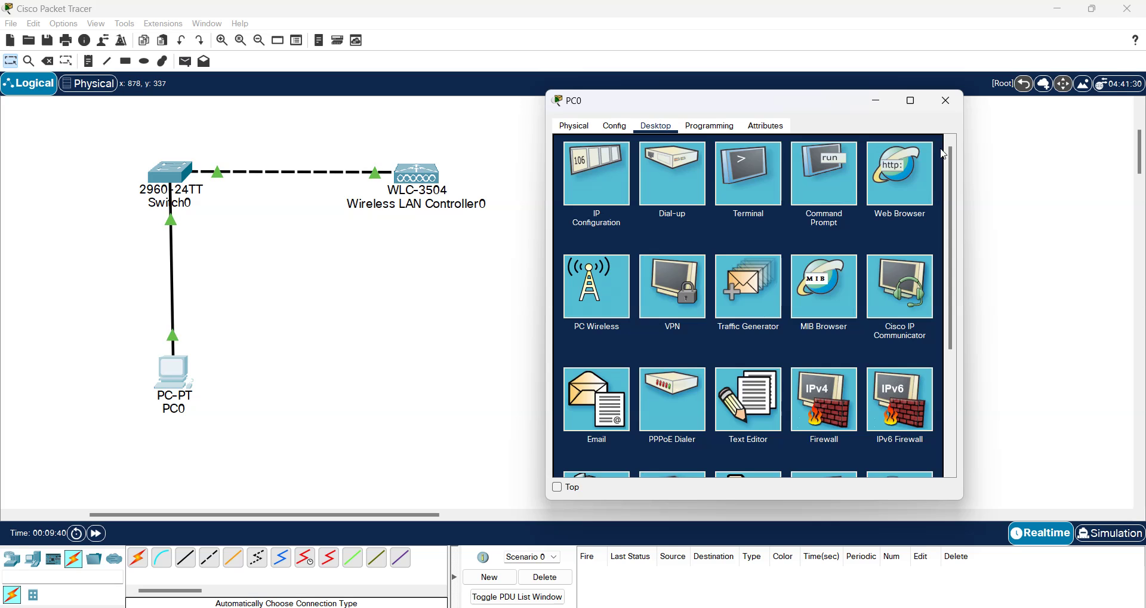
click(884, 176)
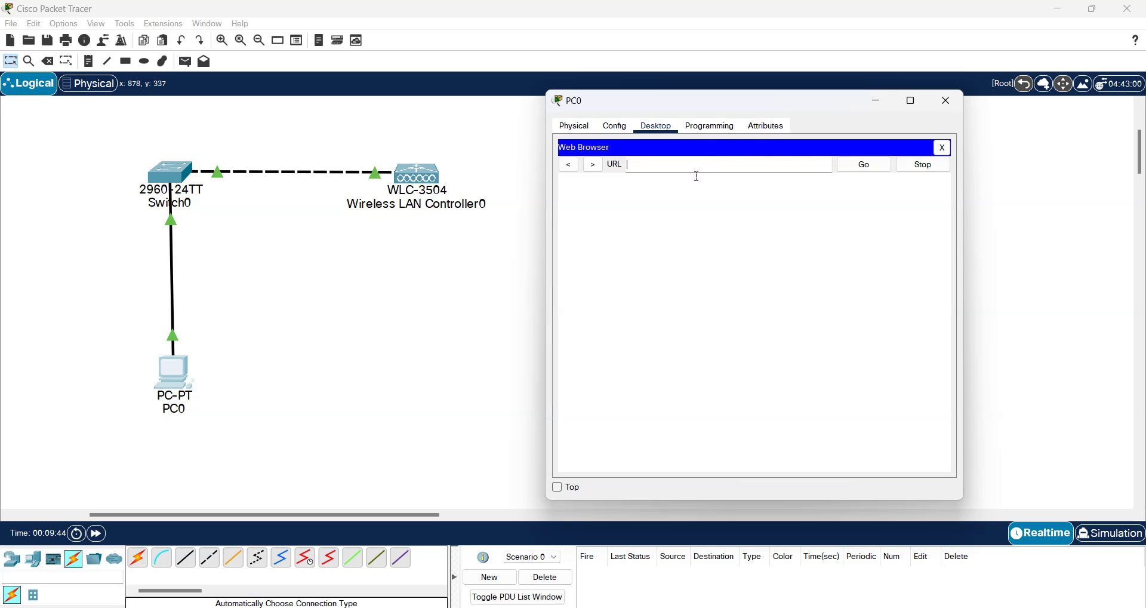
text(10.0.0.5)
key(Return)
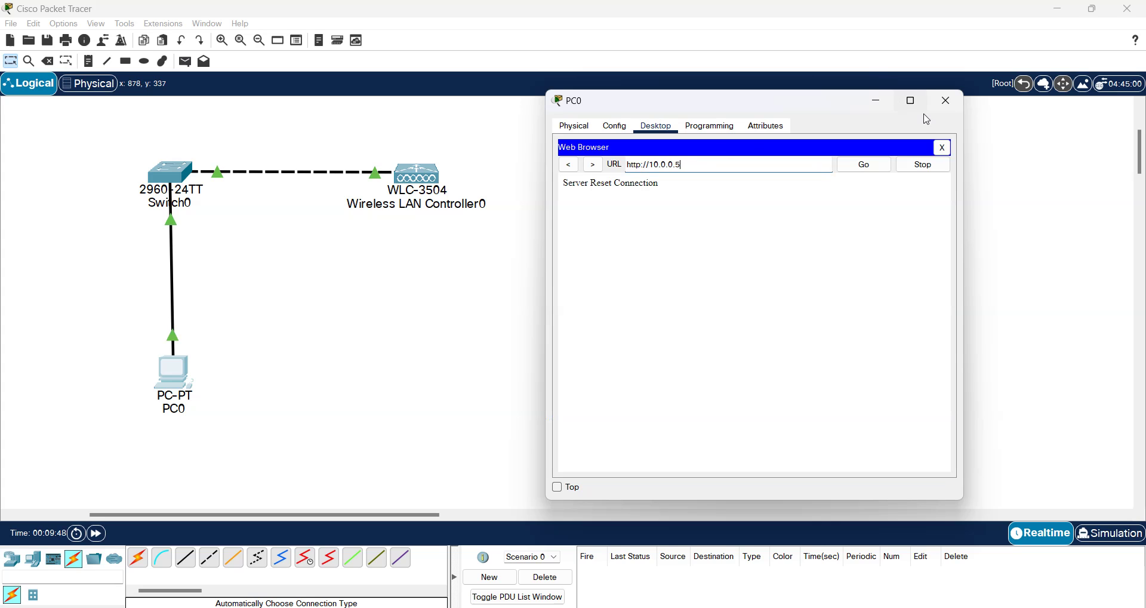
click(911, 100)
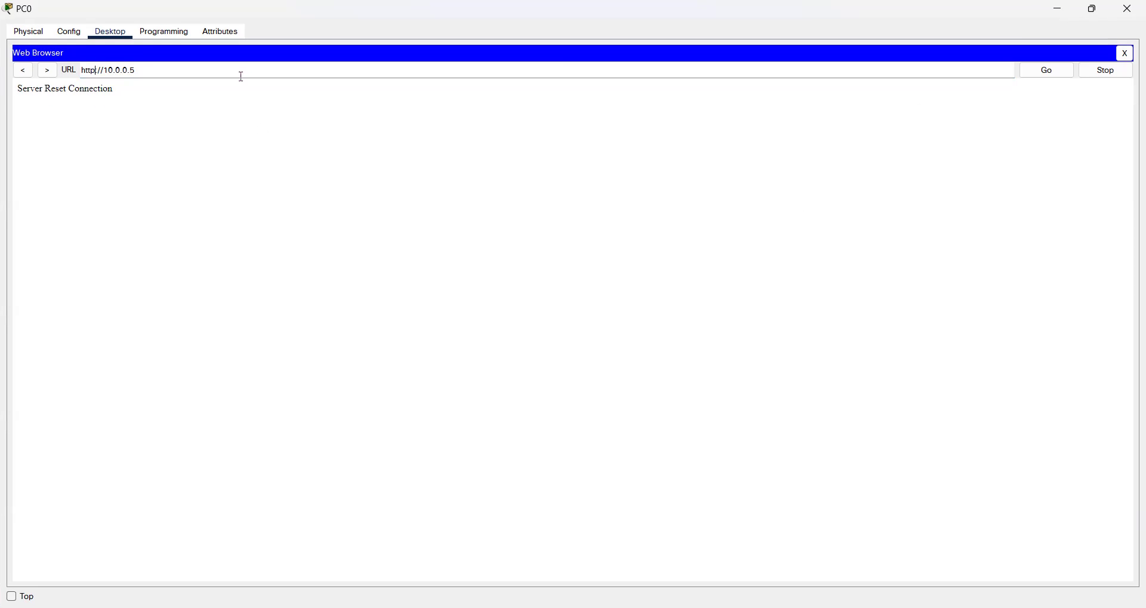
text(s)
key(Return)
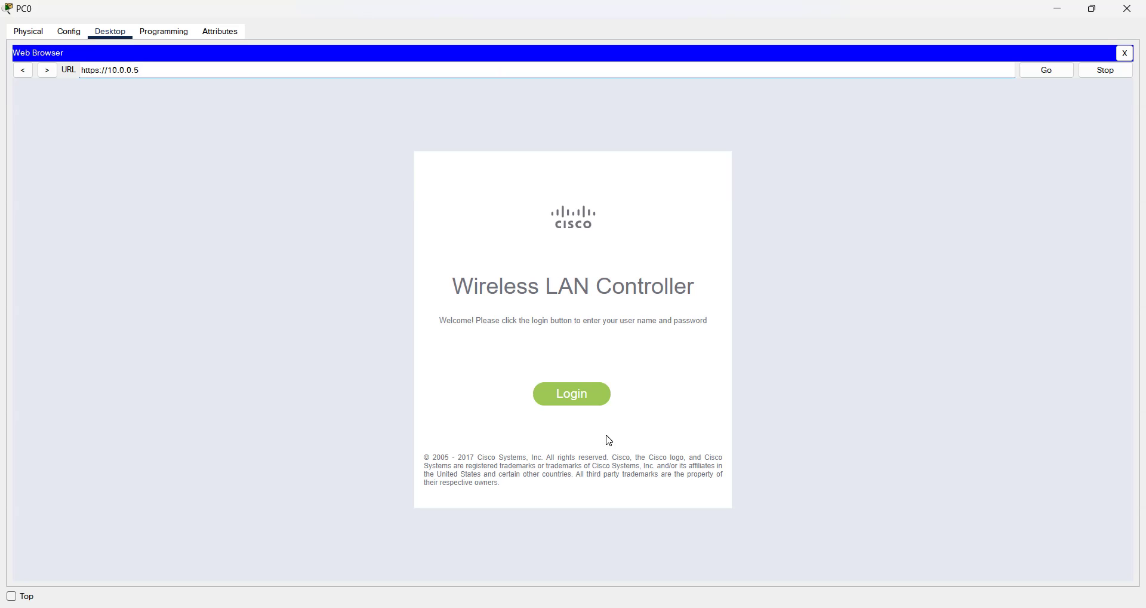
Step: Log in to the controller with the admin username and password, reaching frameMonitor.html
click(576, 397)
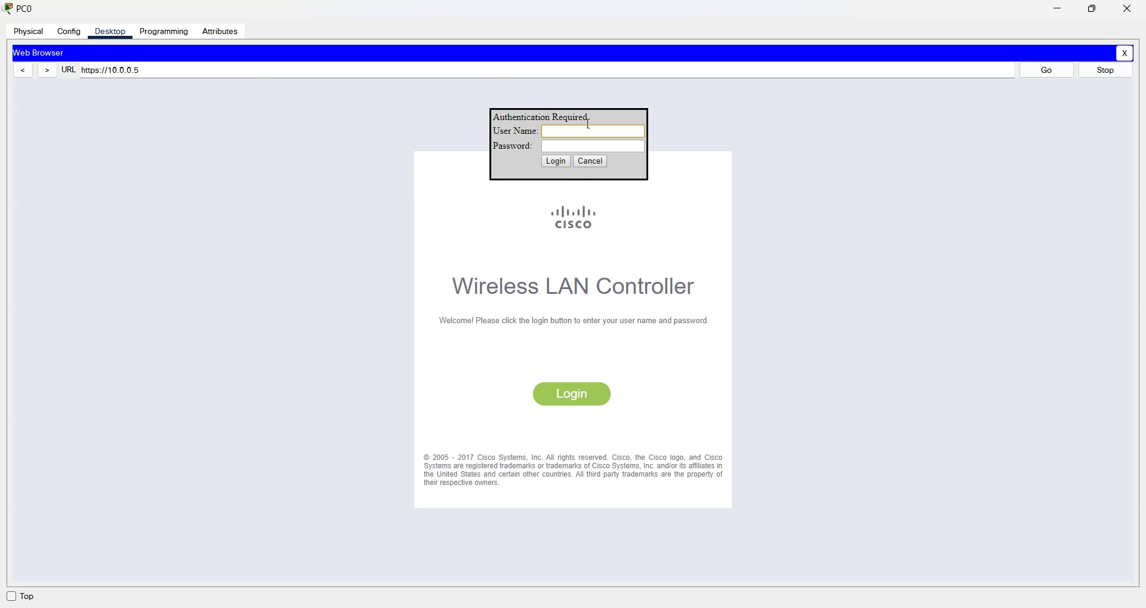
text(admin)
key(Tab)
text(Cisco)
key(Return)
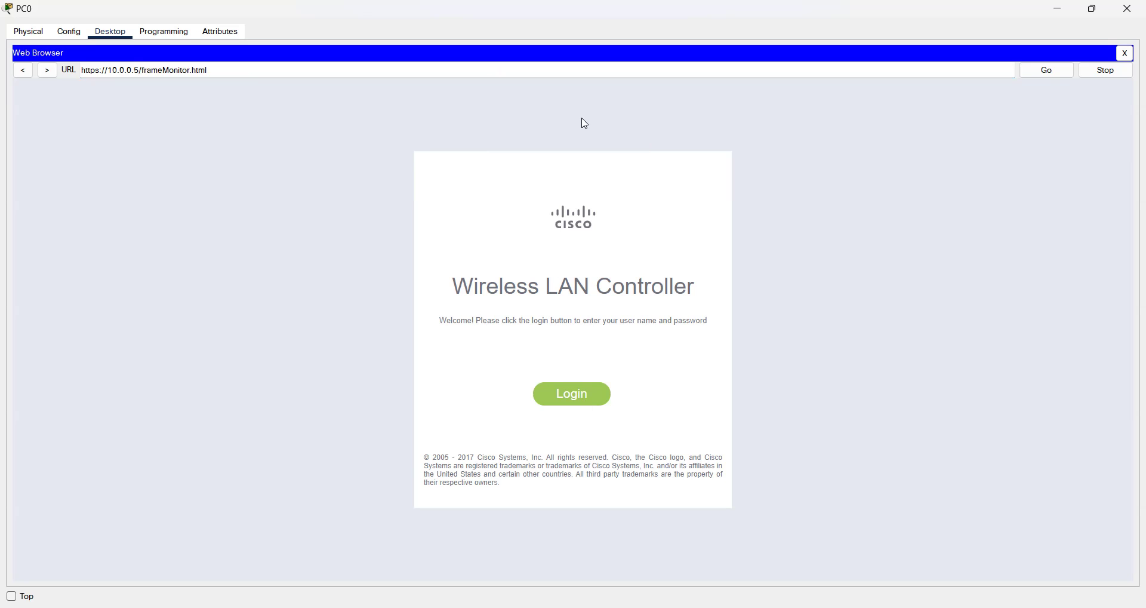